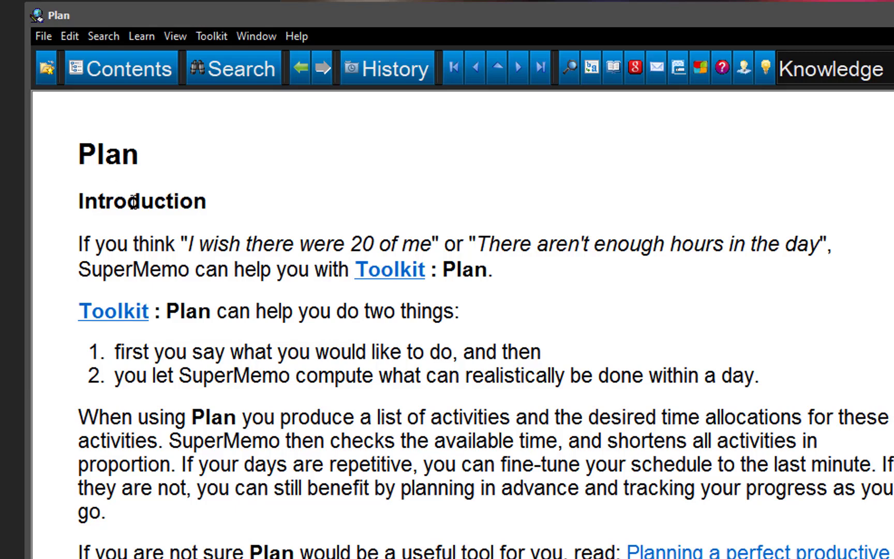
Open the Plan day schedule and save it as 'My Perfect Life'
left_click(167, 233)
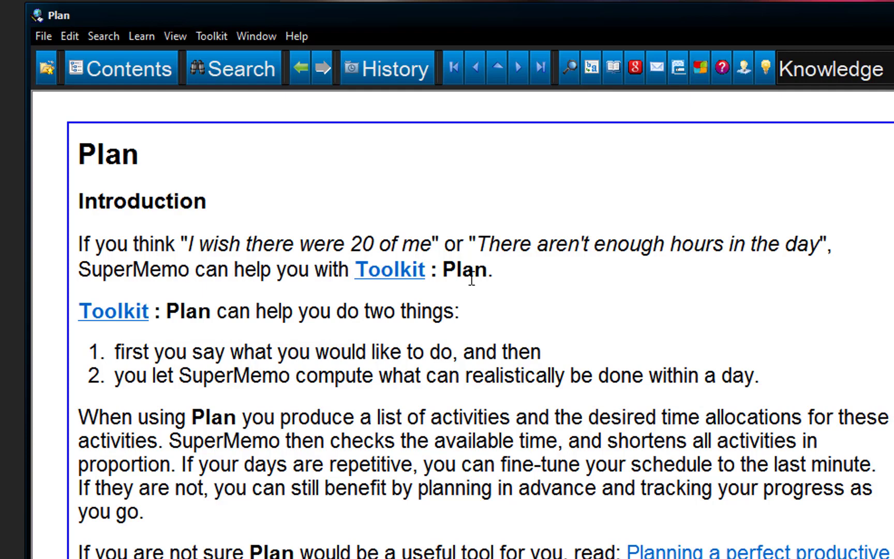
key("Escape")
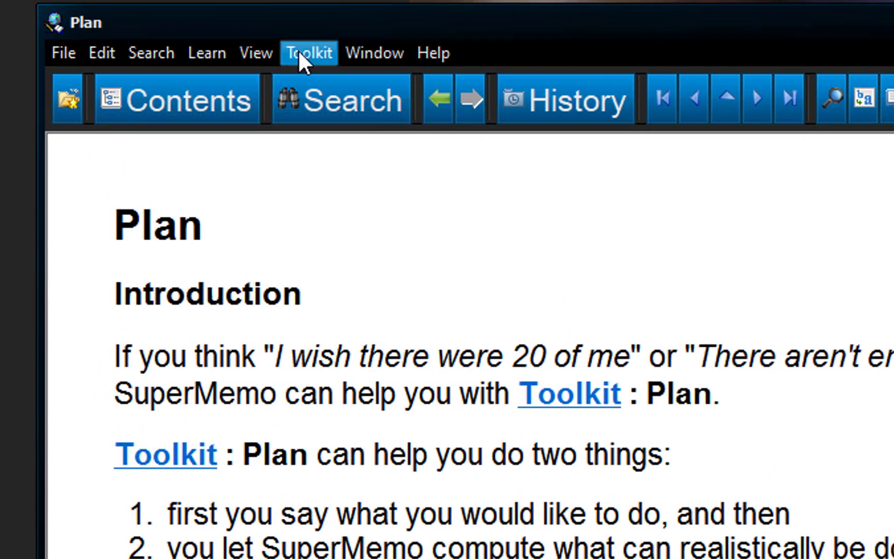
left_click(204, 34)
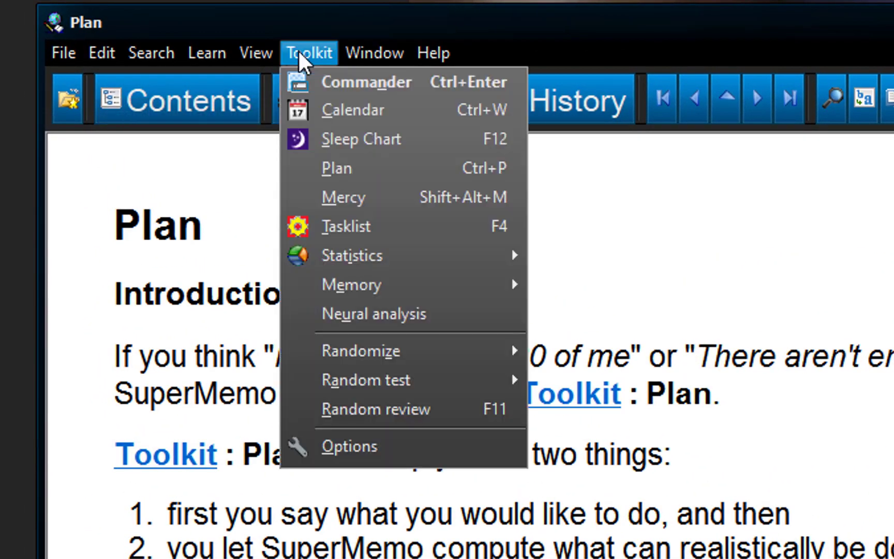
left_click(359, 169)
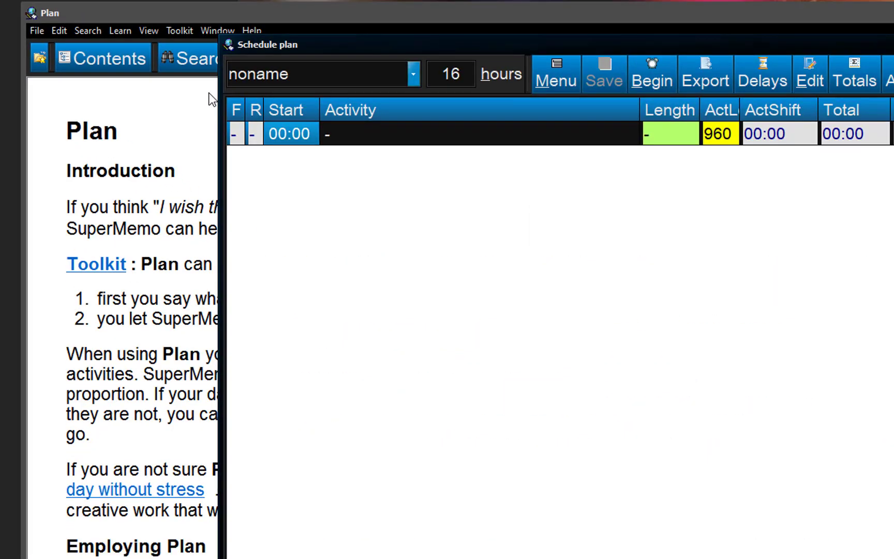
left_click(554, 81)
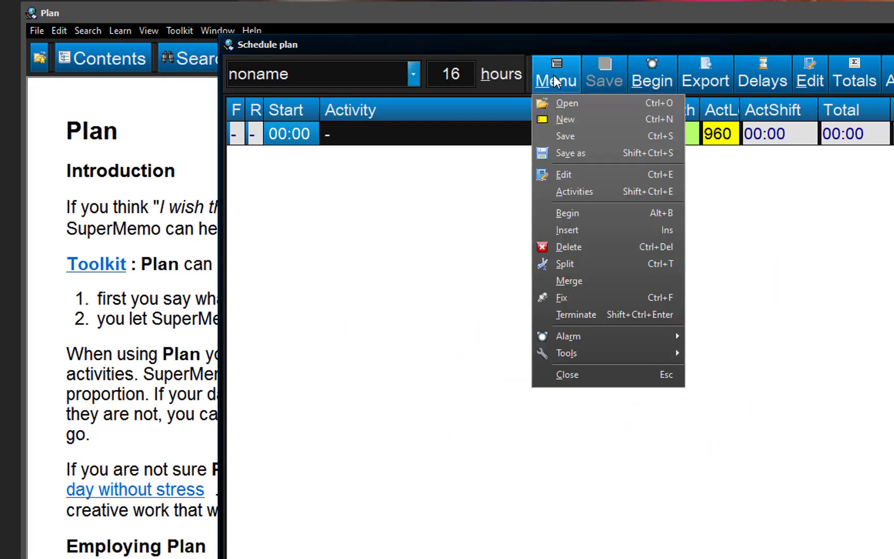
left_click(574, 154)
type("M")
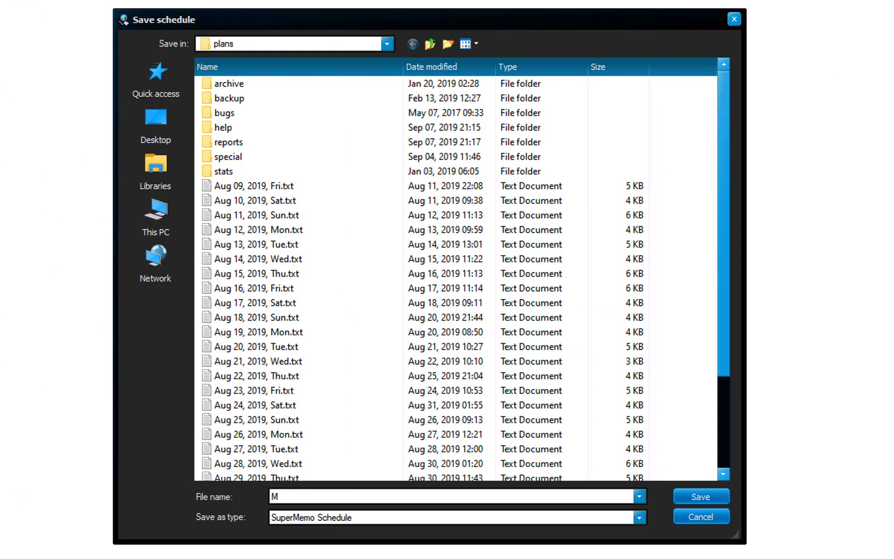
type("y Perfect Life")
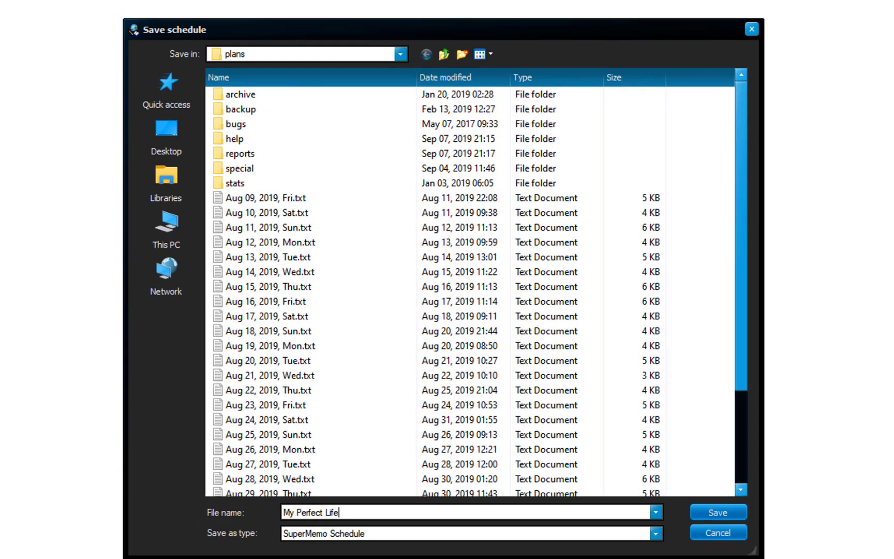
key("Return")
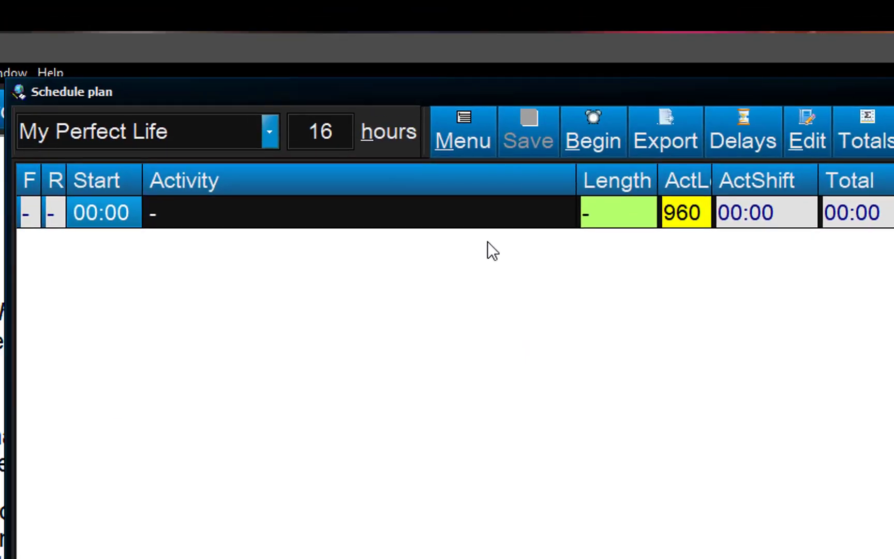
Lengthen the schedule from 16 to 17 hours (1020 minutes)
left_click(346, 131)
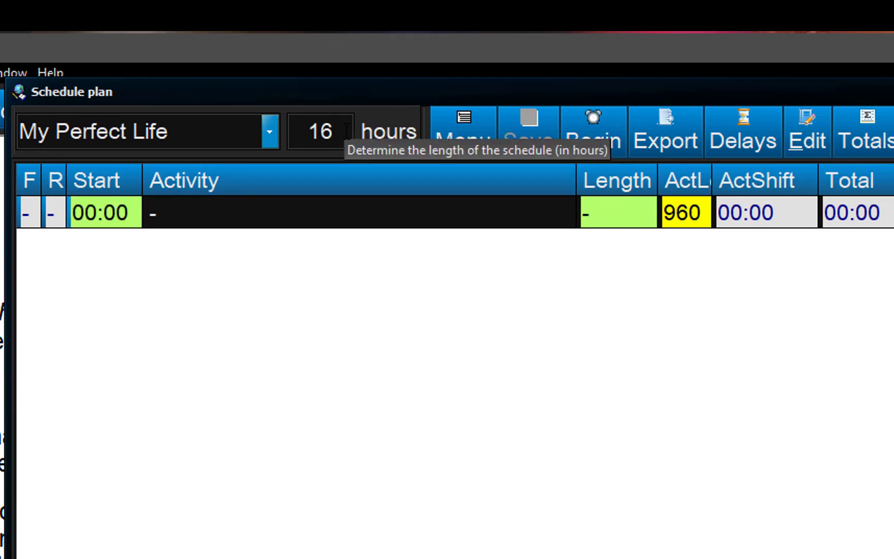
key("BackSpace")
type("7")
key("Return")
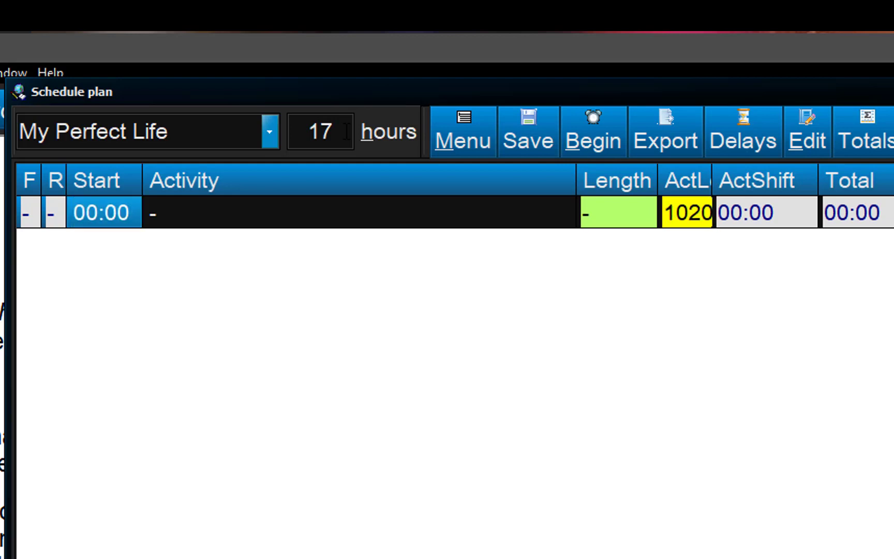
left_click(281, 221)
Name the first row 'TV: Breakfast and news' with a 25-minute length
left_click(281, 221)
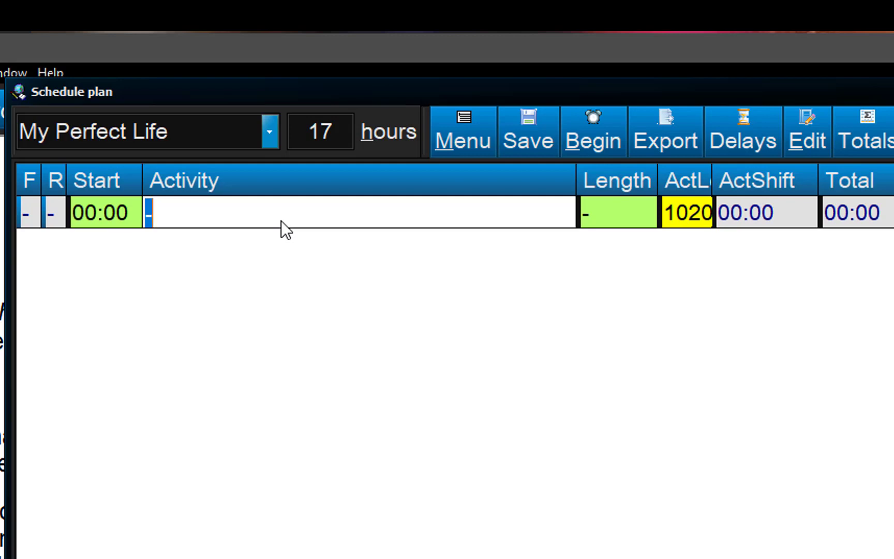
type("Br")
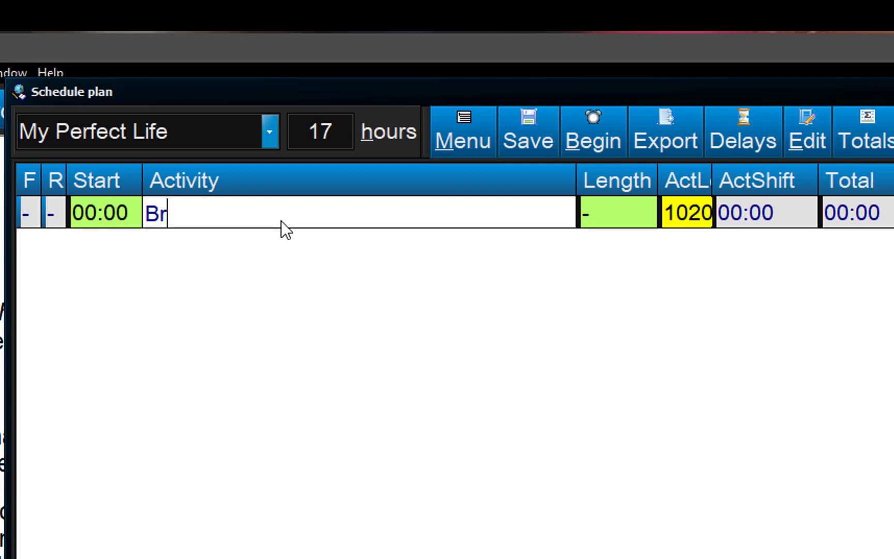
type("eakfast and news")
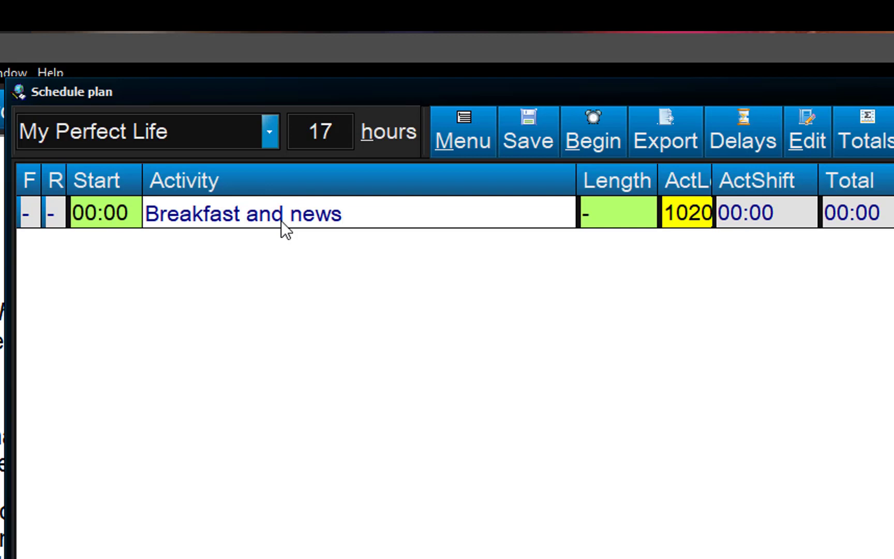
key("Home")
type("TV:")
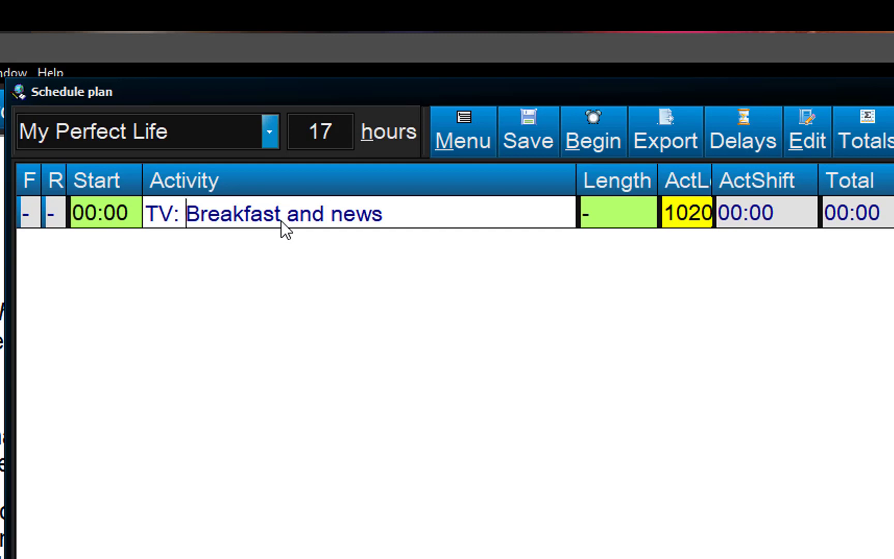
key("Tab")
type("25")
key("Return")
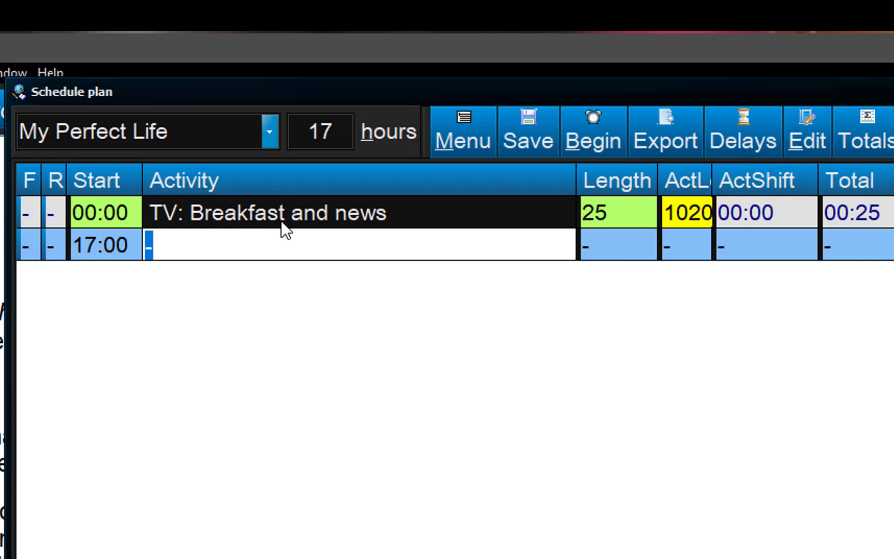
Add SM: Incremental reading (120 min) and Jobs: Planning the day (6 min)
type("SM: ")
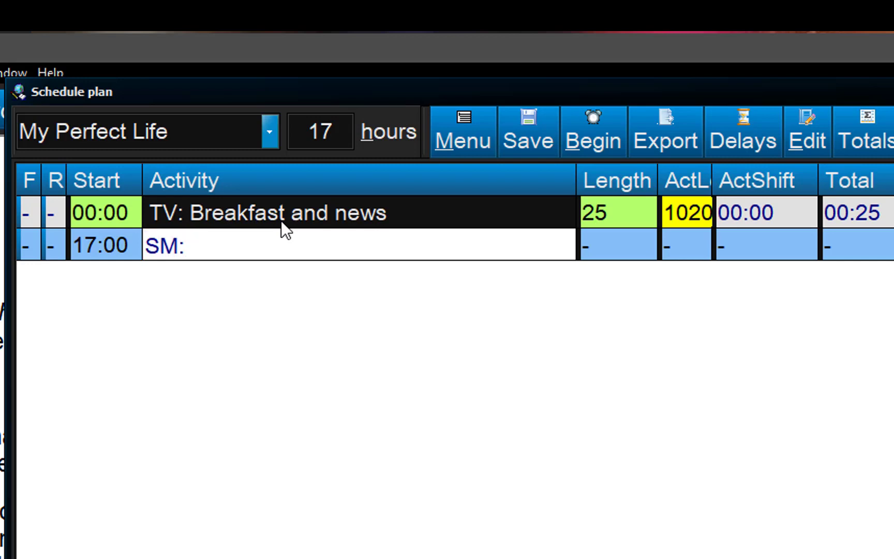
type("Incremental reading")
key("Tab")
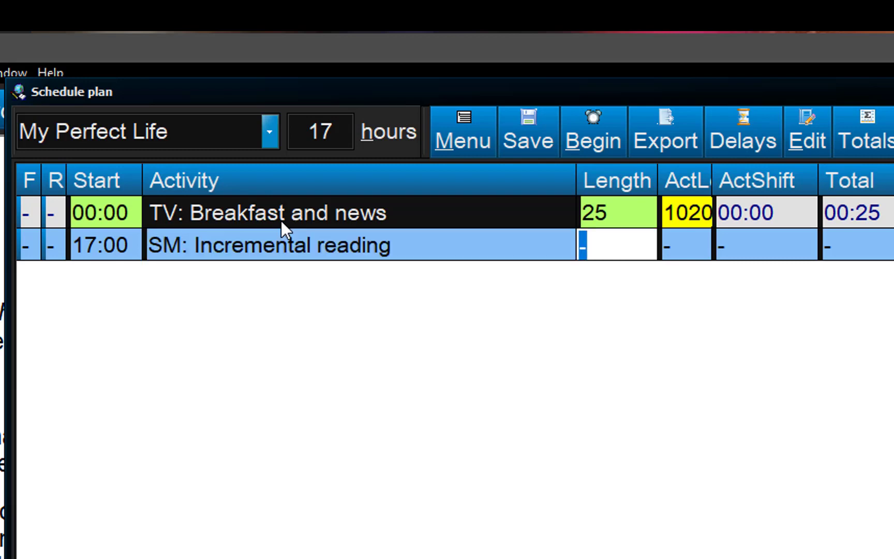
type("120")
key("Return")
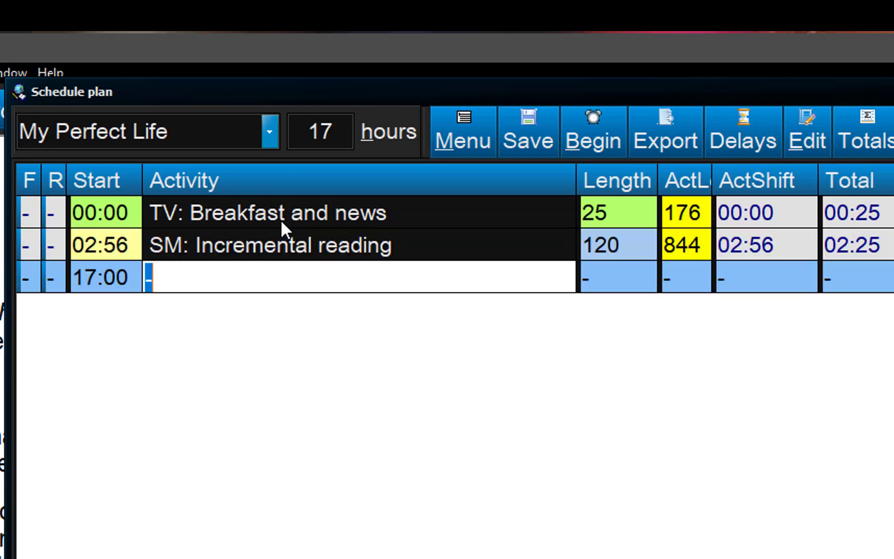
type("Jobs:")
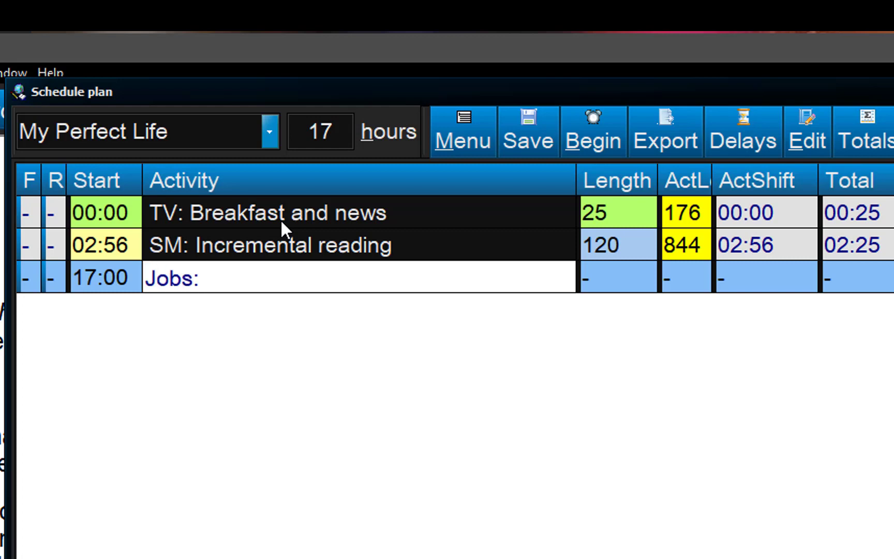
type(" Planning the day")
key("Return")
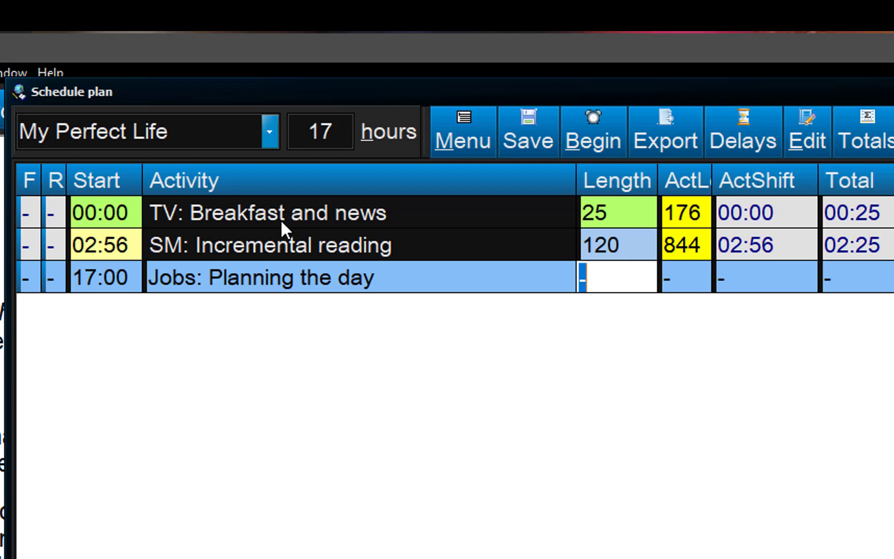
type("5")
key("BackSpace")
type("6")
key("Return")
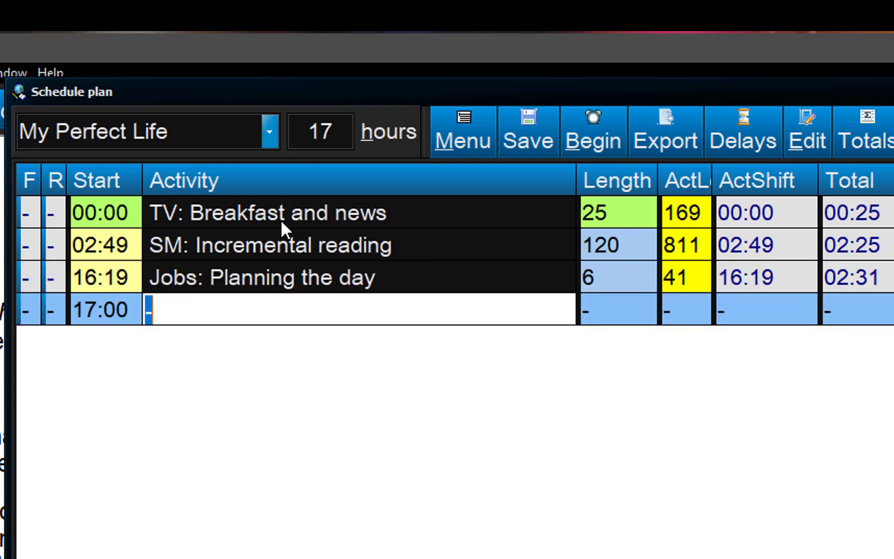
Add Work: DBT Programming with a 240-minute length
type("Work:")
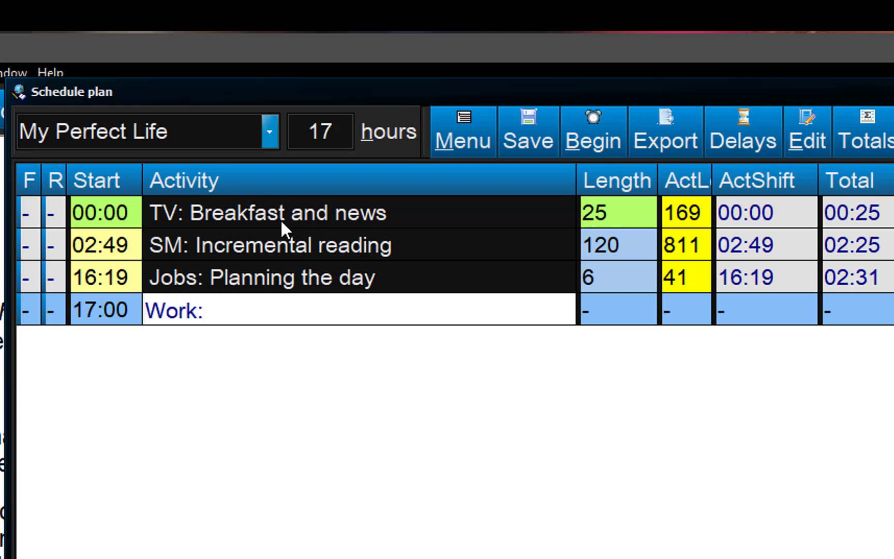
type(" DBT Programming")
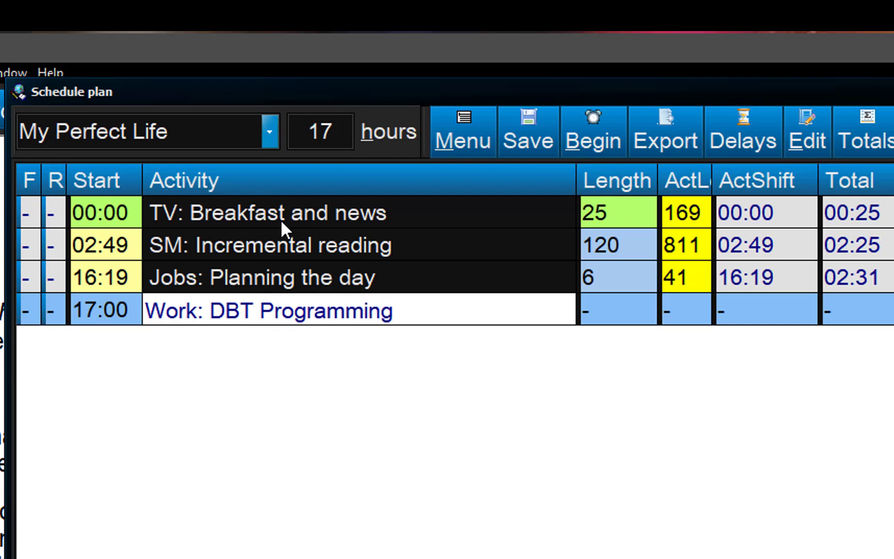
key("Tab")
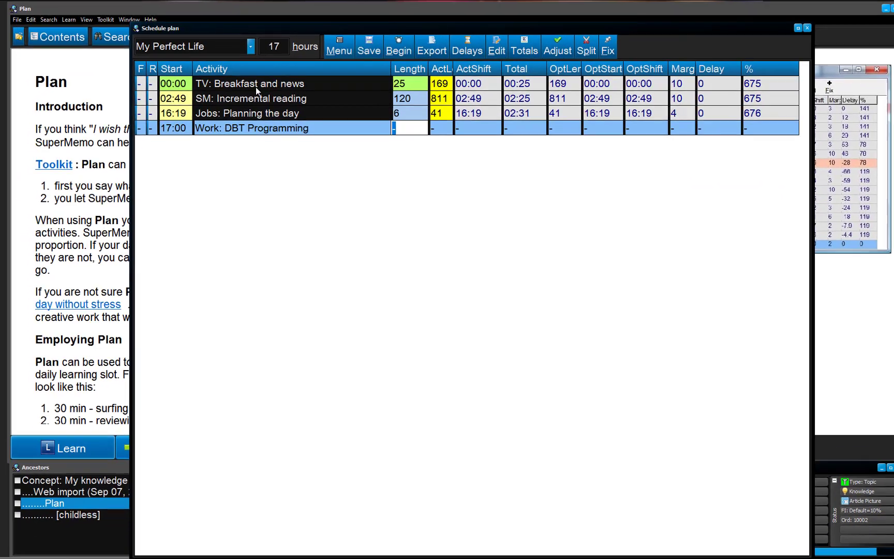
type("240")
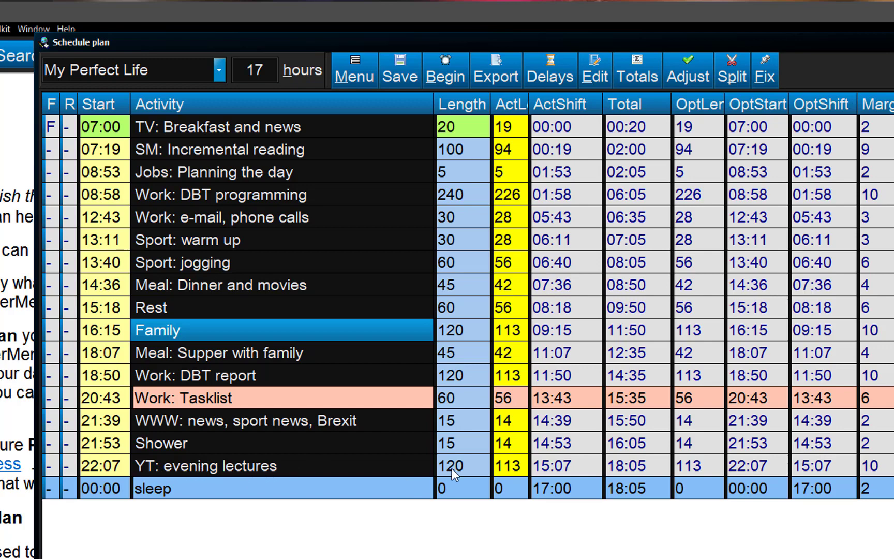
left_click(96, 128)
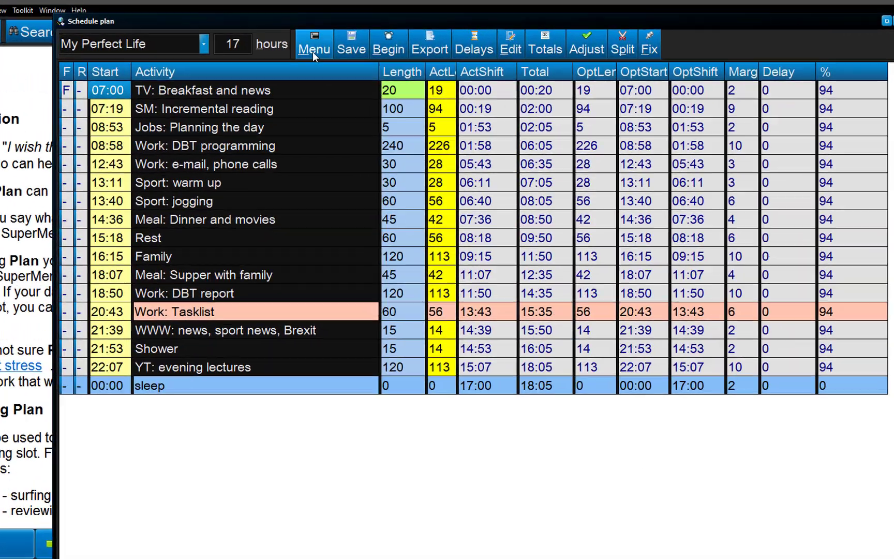
Save a copy of the schedule under the suggested name 'Sep 07, 2019, Sat.txt'
left_click(336, 46)
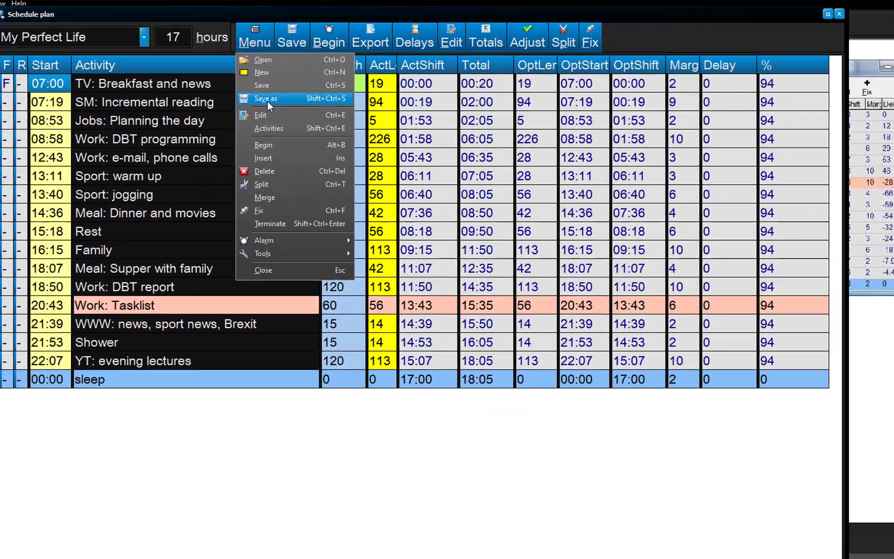
left_click(310, 114)
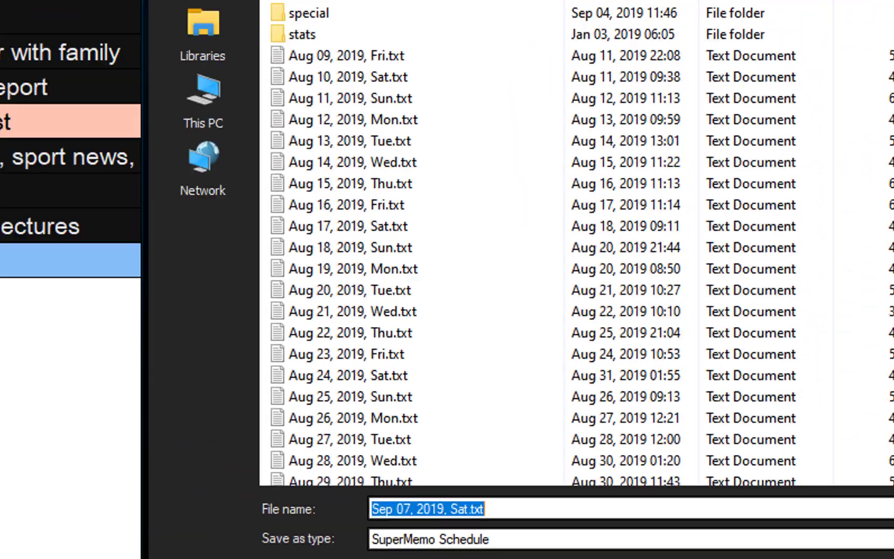
key("Return")
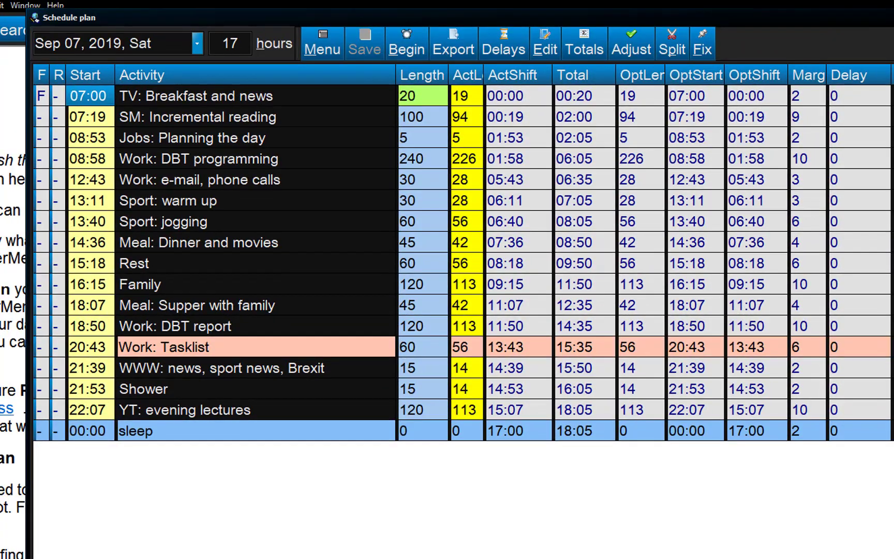
Delete the e-mail/phone calls and Work: Tasklist activities
left_click(297, 181)
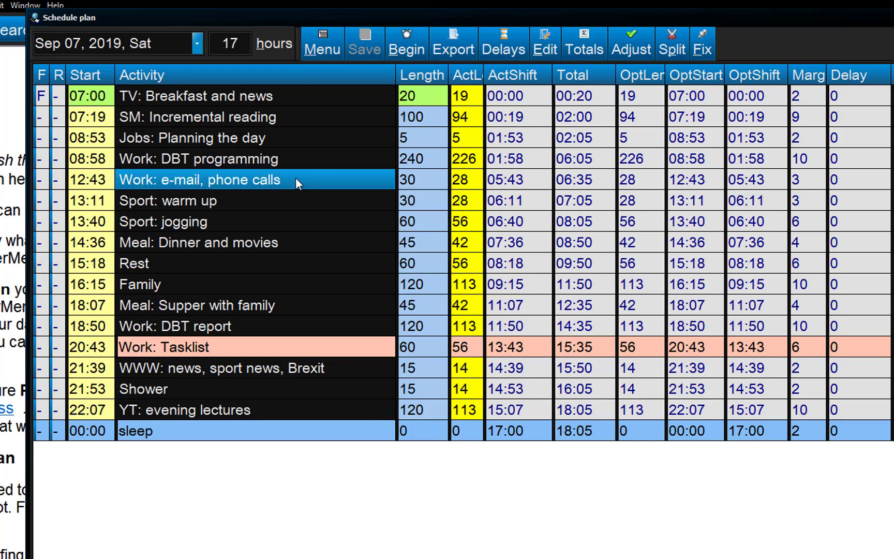
key("Delete")
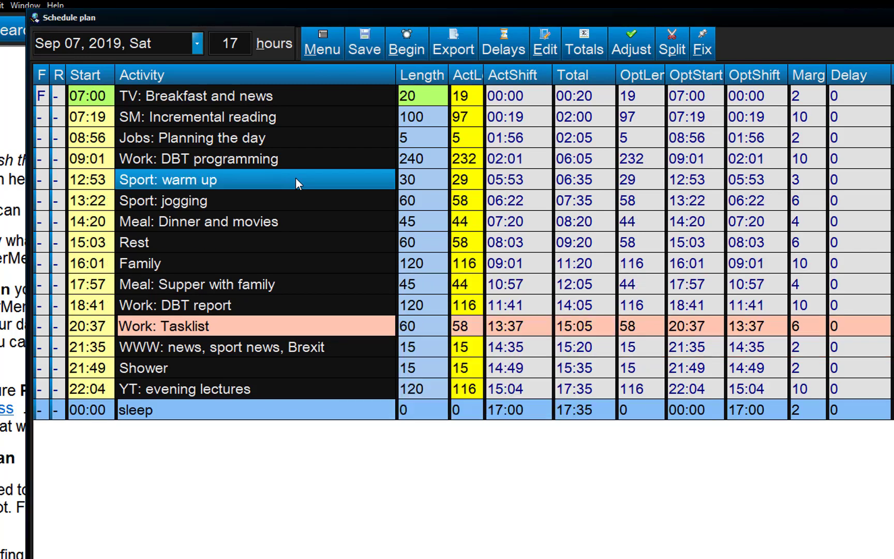
left_click(218, 347)
left_click(226, 332)
key("Delete")
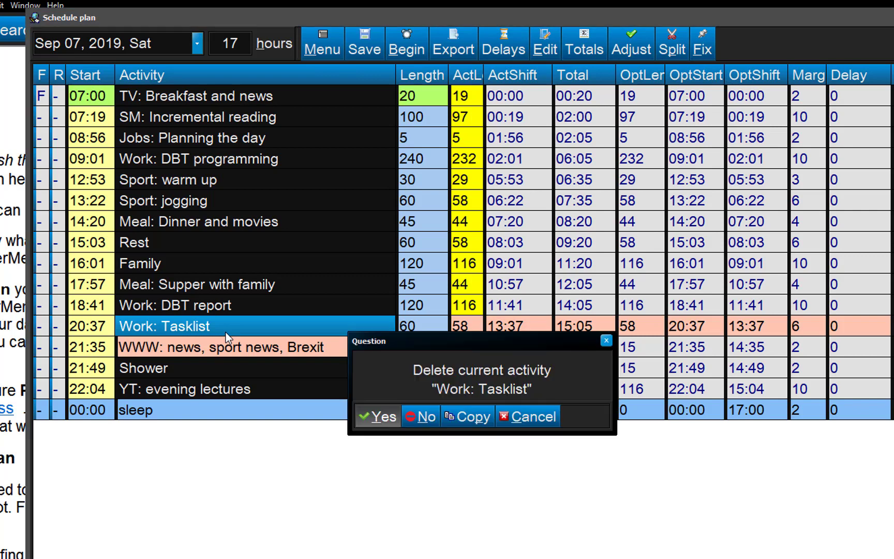
key("Return")
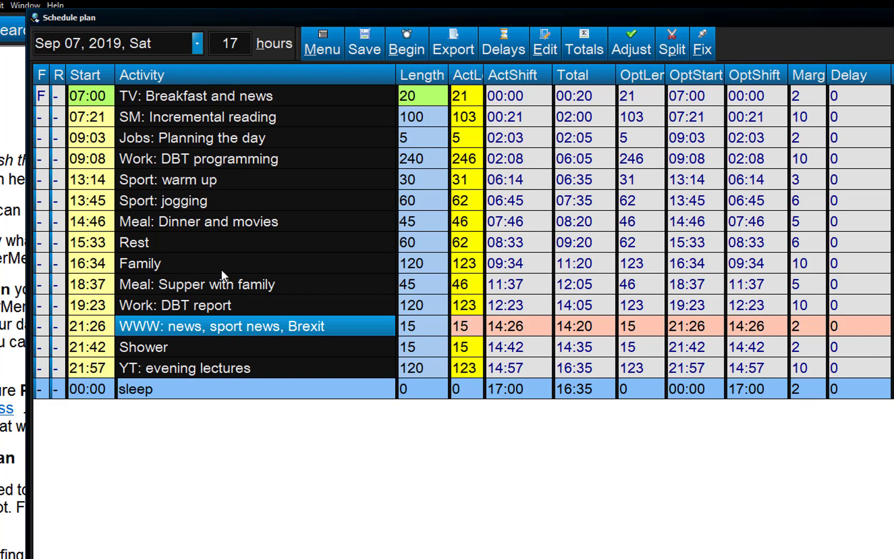
Fix the Family activity's start time at 16:00
left_click(105, 271)
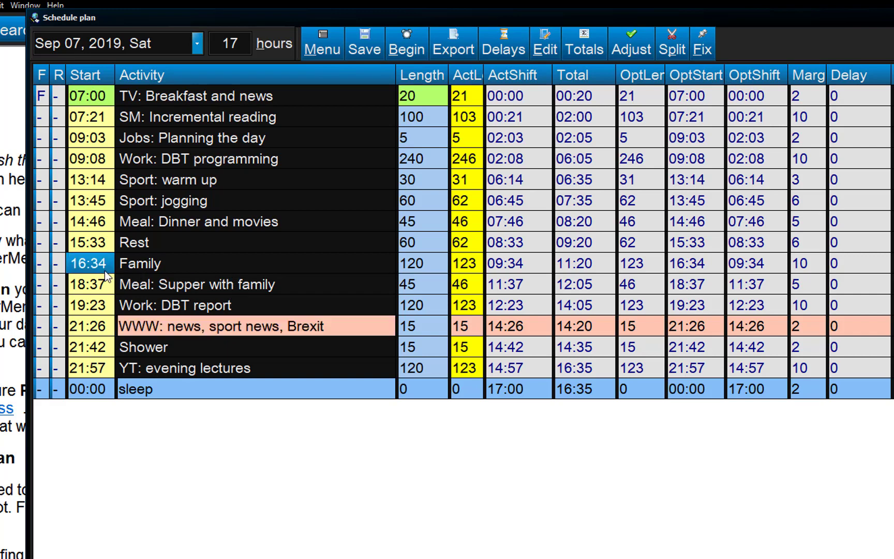
type("16:00")
key("Return")
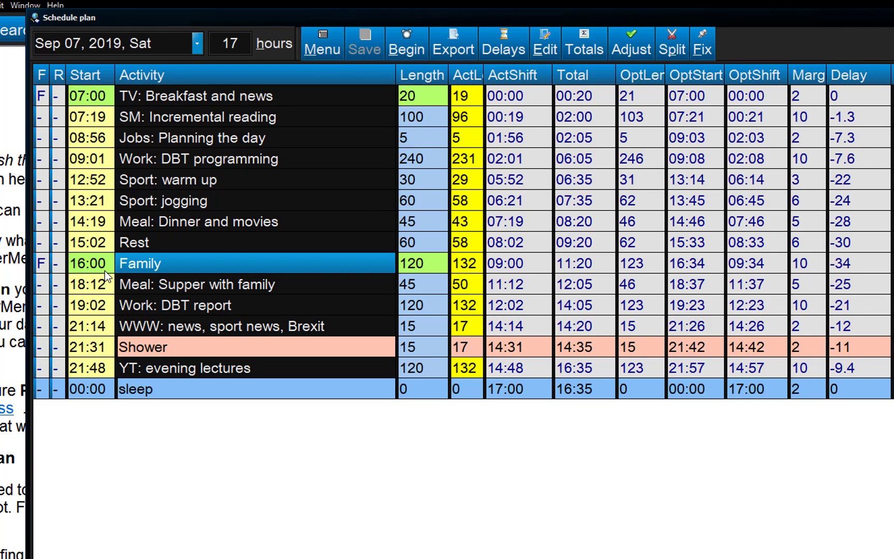
Change the day's start to 07:15, choosing to leave fixed activities unchanged
left_click(83, 99)
left_click(83, 98)
key("BackSpace")
key("BackSpace")
type("15")
key("Return")
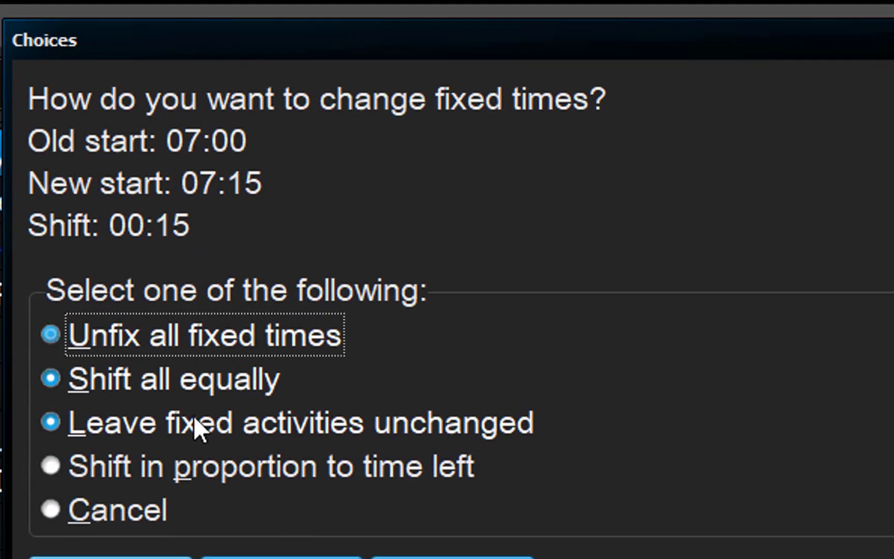
left_click(360, 219)
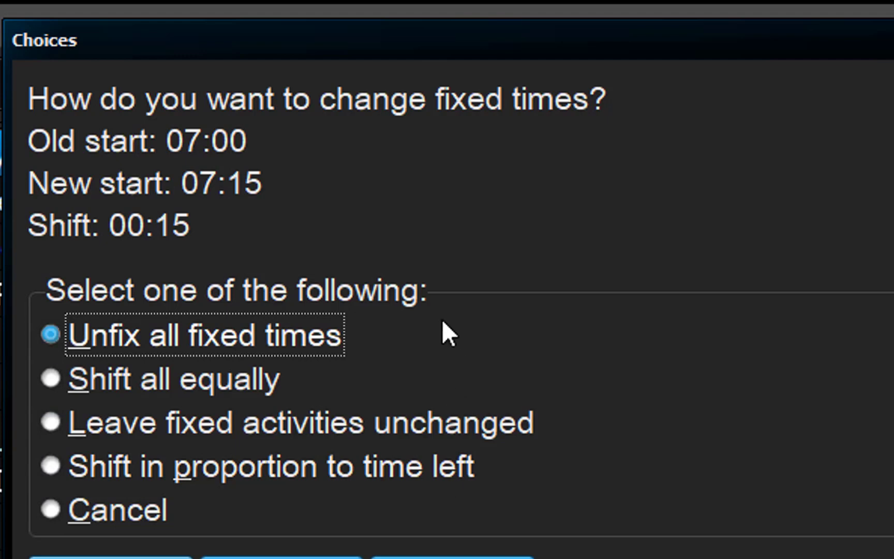
left_click(267, 434)
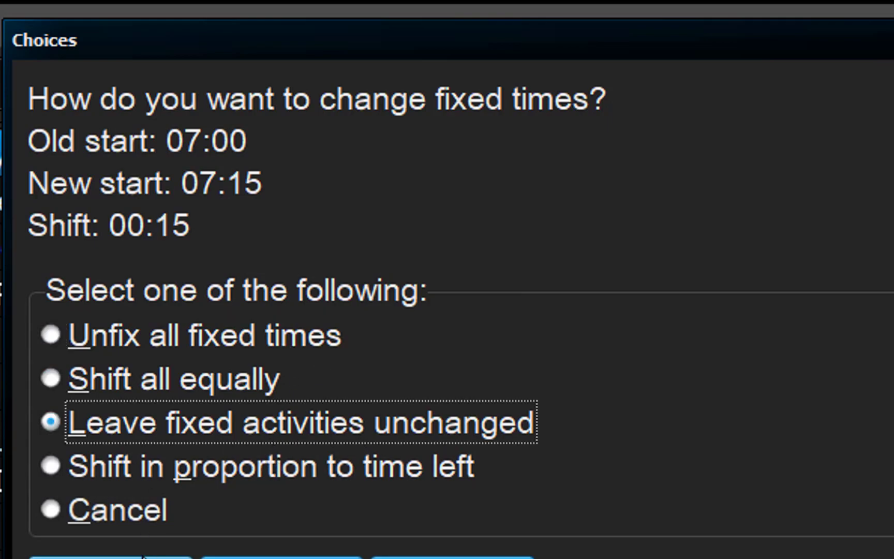
key("Return")
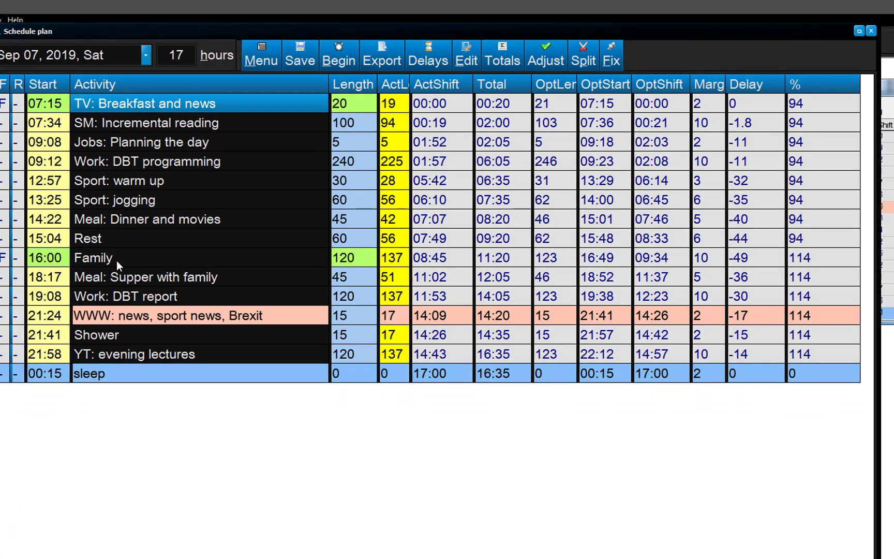
Append the visited uncle's name to the 16:00 Family activity's title
left_click(117, 260)
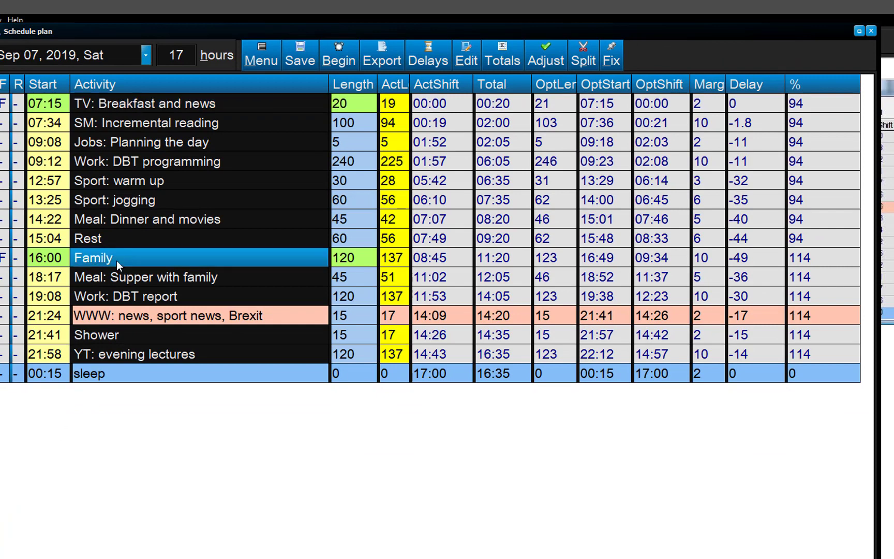
left_click(117, 260)
type(": uncle Jan")
key("Return")
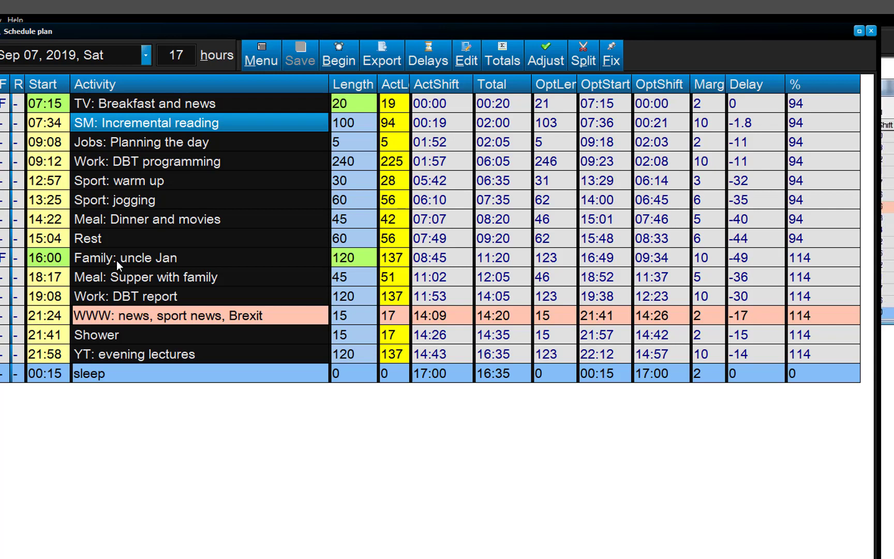
Record SM: Incremental reading as started and move to breakfast's length cell
left_click(340, 55)
key("Up")
key("Right")
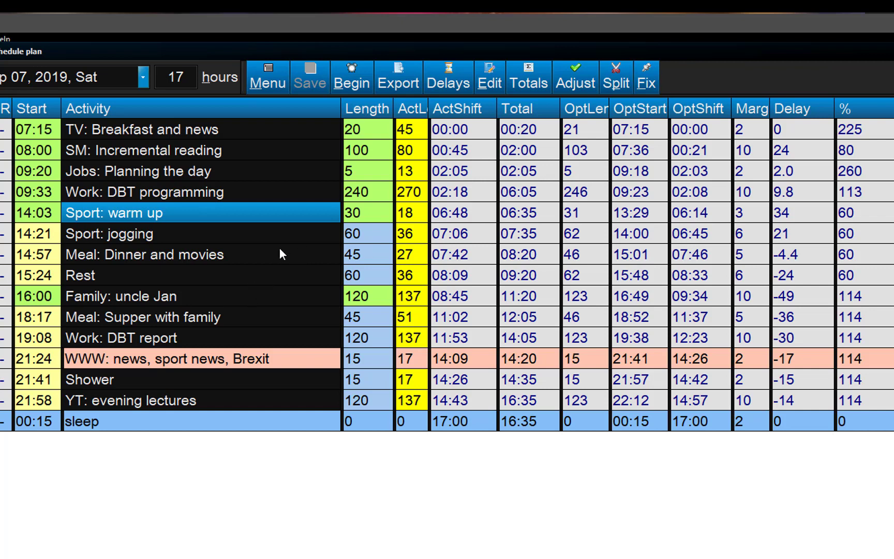
Delete the Rest activity from the schedule
left_click(217, 276)
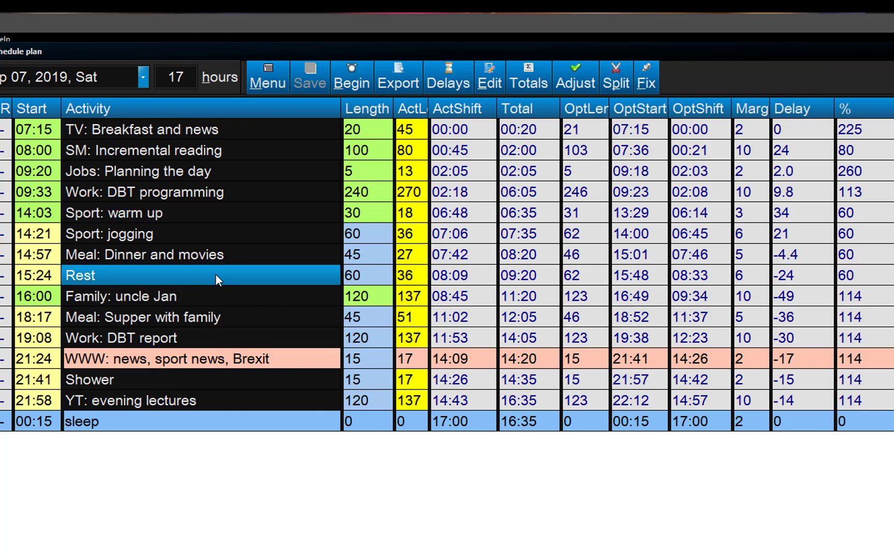
key("Delete")
key("Return")
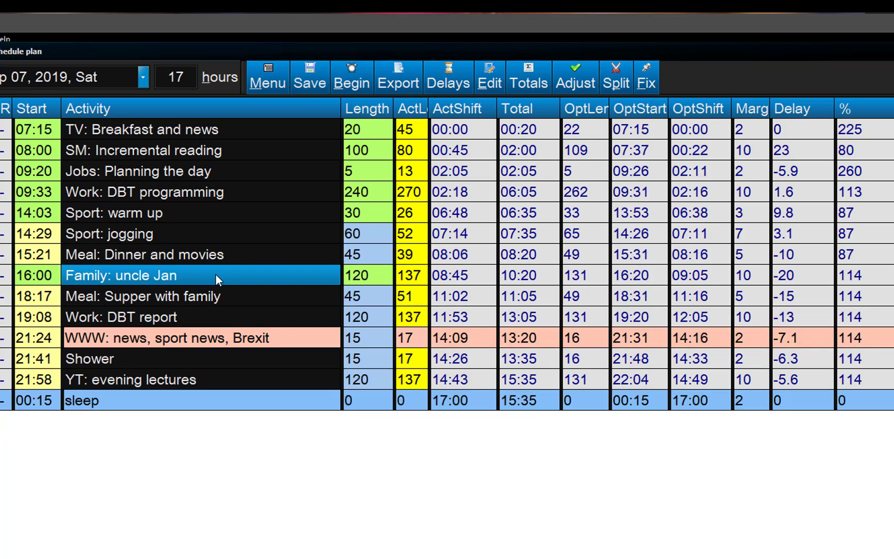
Shorten Sport: warm up to 22 minutes and set the R flag on Sport: jogging
double_click(378, 213)
type("22")
left_click(376, 234)
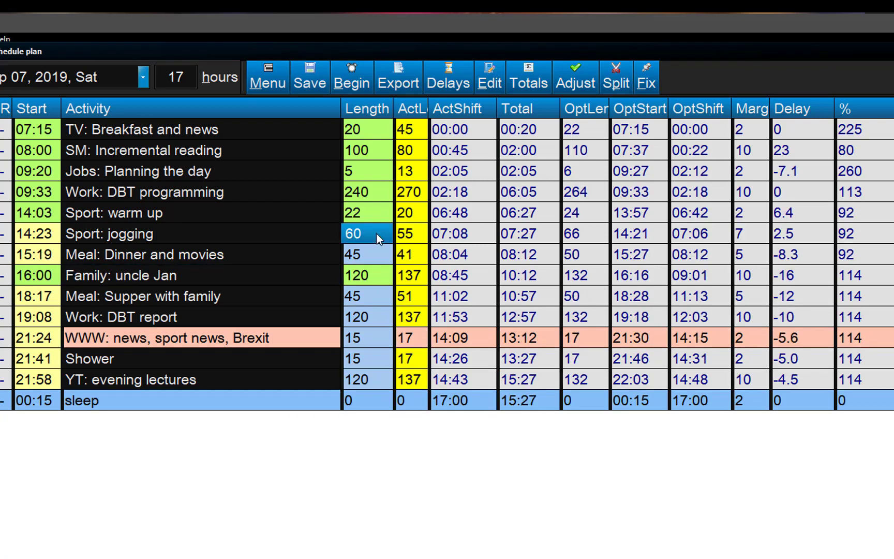
left_click(5, 234)
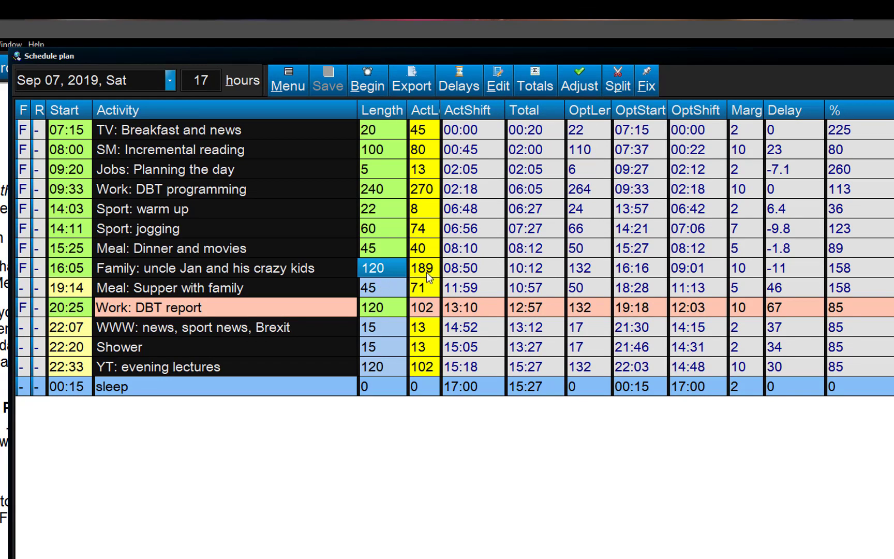
Rename the 20:25 Work: DBT report activity to 'Family: xxxx xxx xxx'
left_click(288, 310)
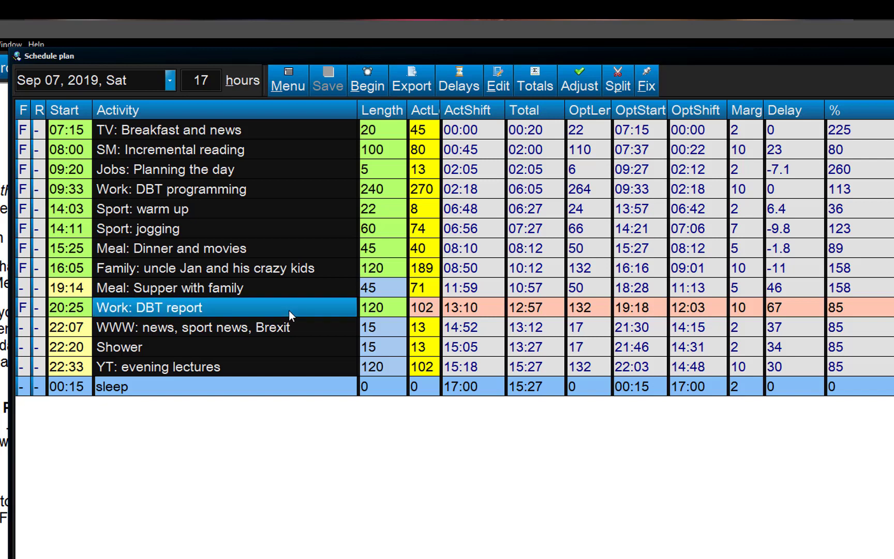
left_click(289, 309)
type("Fa")
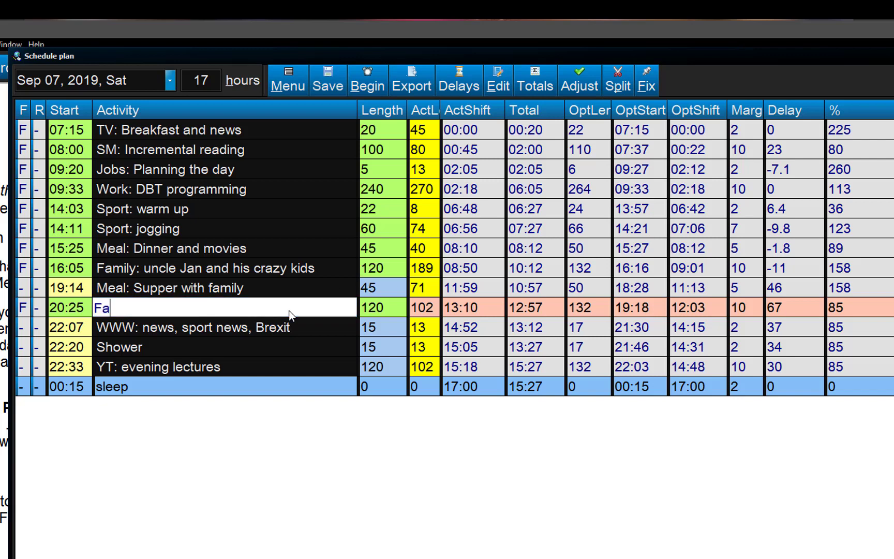
type("mily: xxxx xxx xx")
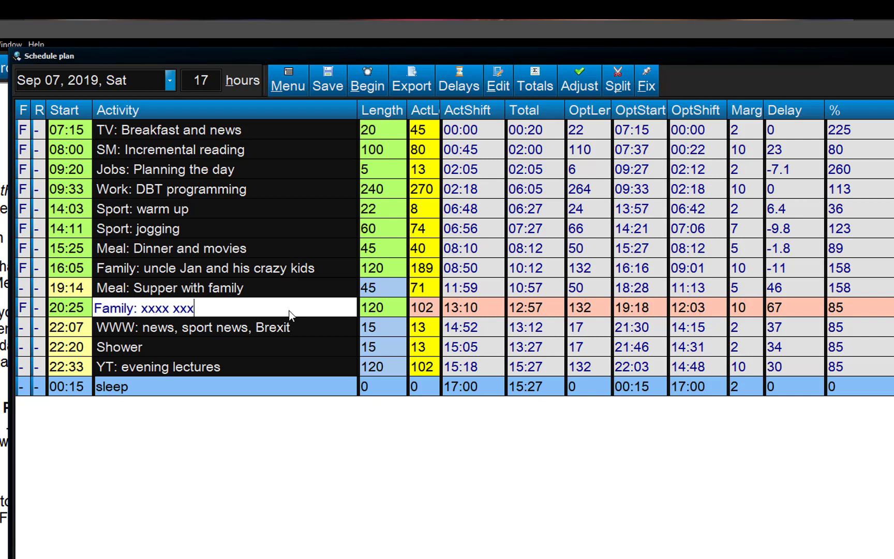
type("x")
key("Return")
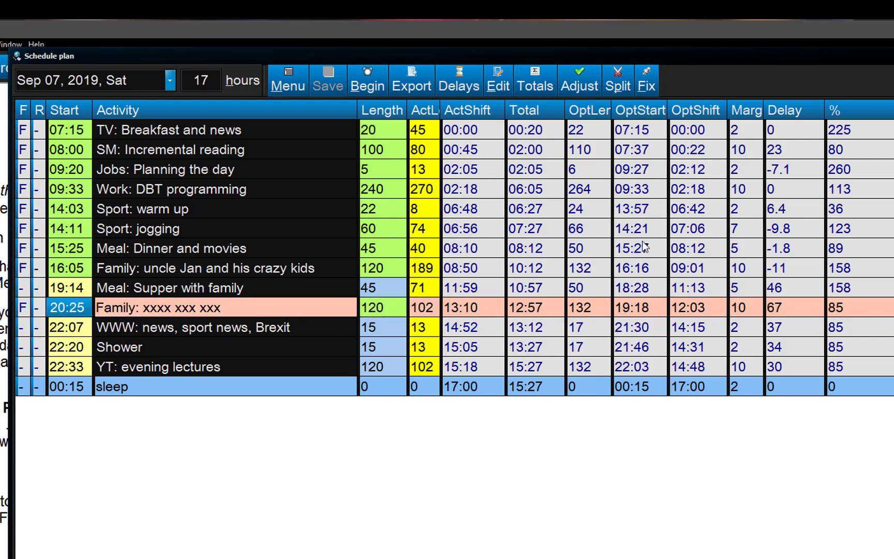
Check the % values of the new Family row and the rows after it
left_click(841, 313)
left_click(852, 331)
left_click(853, 346)
left_click(850, 366)
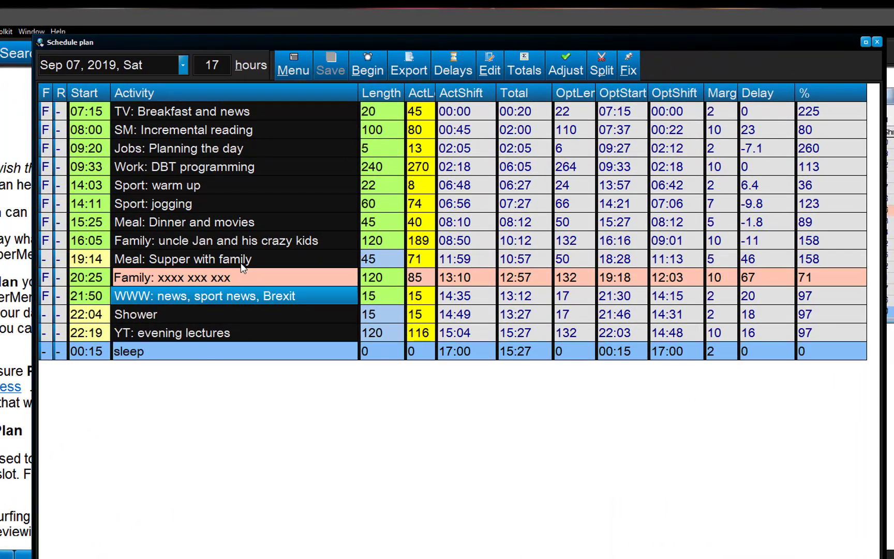
Insert an SM: Repetition activity just before WWW news
left_click(218, 312)
left_click(222, 301)
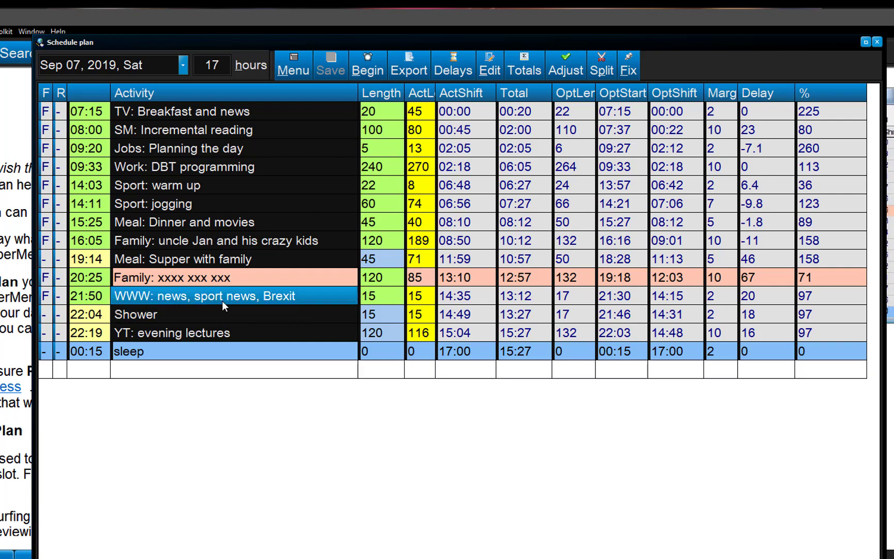
key("Insert")
type("SN")
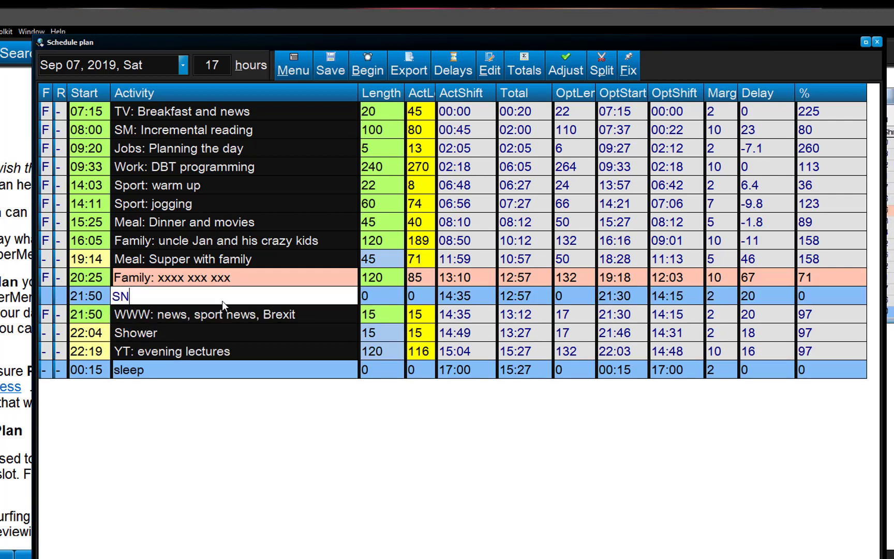
key("BackSpace")
type("M: Repetition")
key("Return")
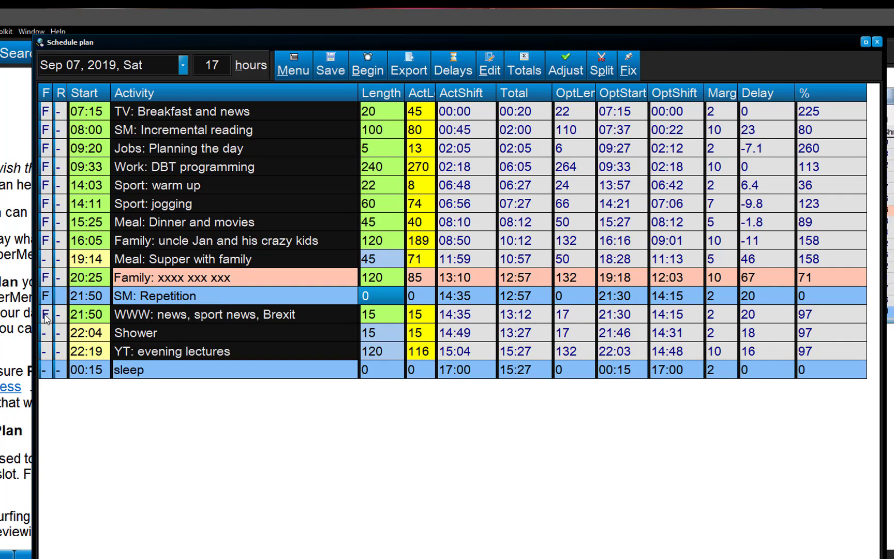
Set SM: Repetition's length to 30 minutes
left_click(397, 298)
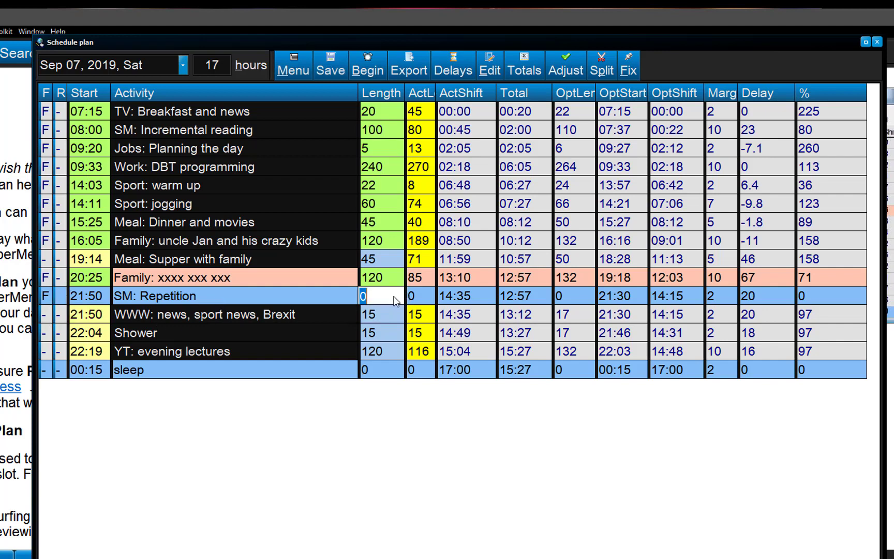
type("30")
key("Return")
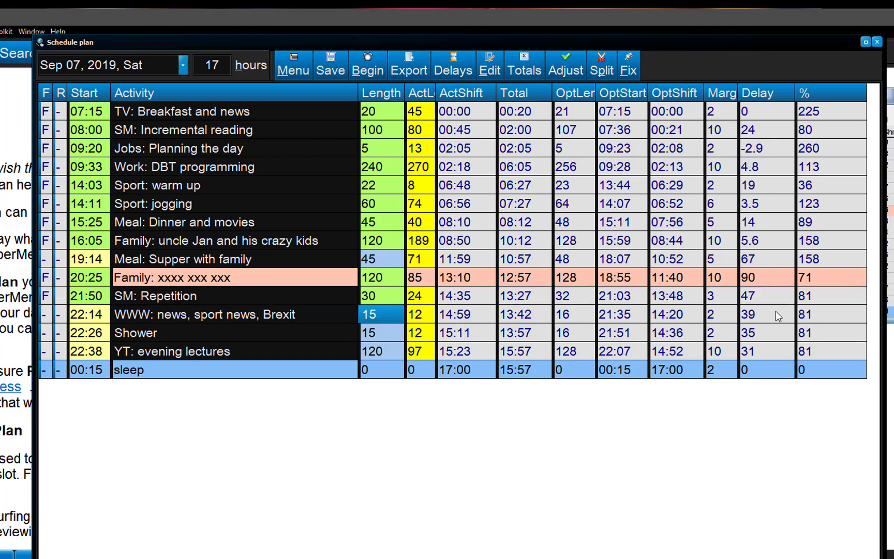
left_click(398, 302)
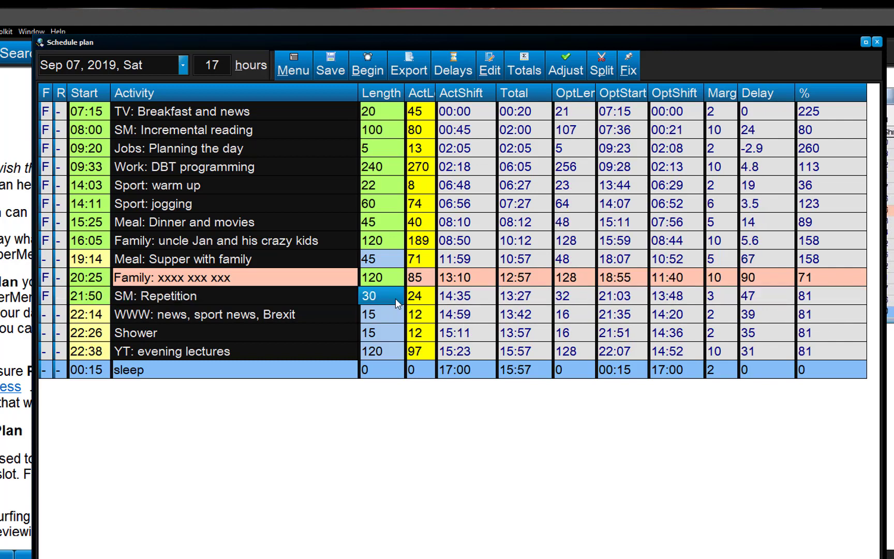
left_click(239, 303)
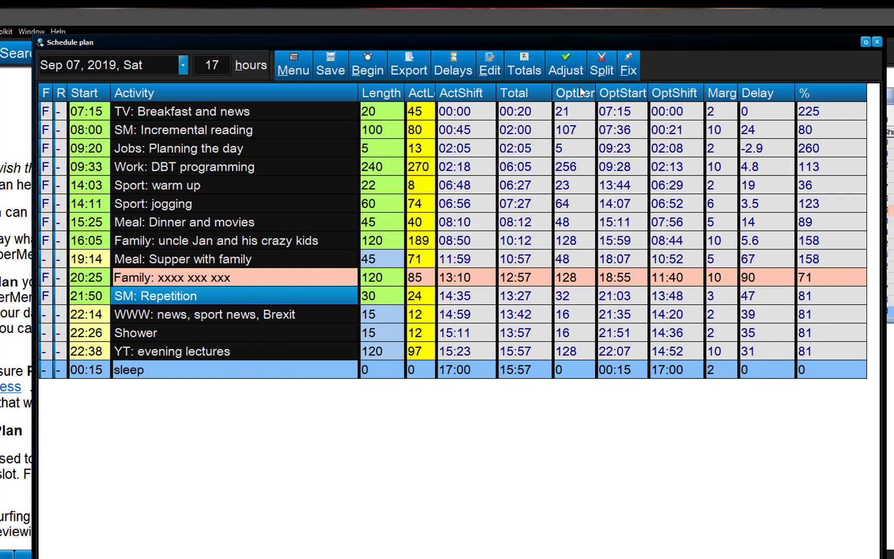
Readjust the day schedule starting from the SM: Repetition activity onward
left_click(569, 64)
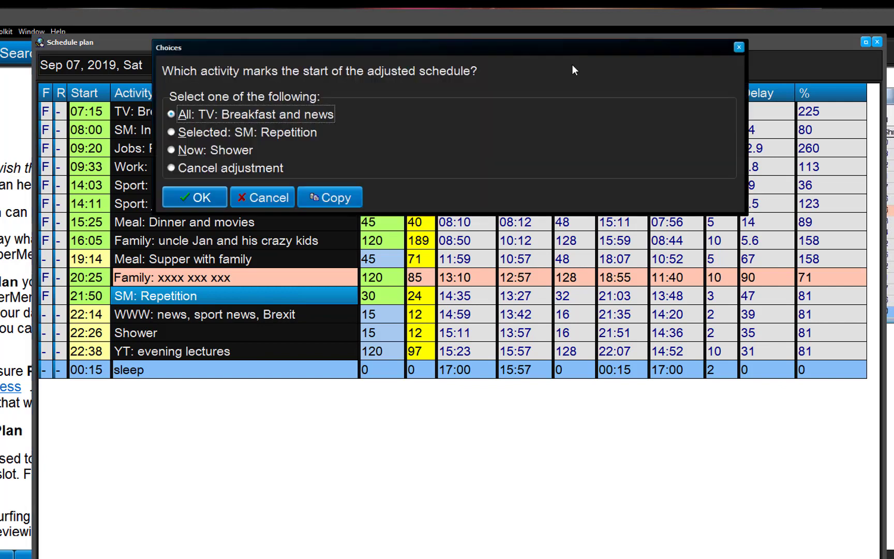
left_click(268, 132)
left_click(214, 190)
Rename the activity to SM: Repetitions with a 25-minute length, and delete the WWW news row
left_click(214, 295)
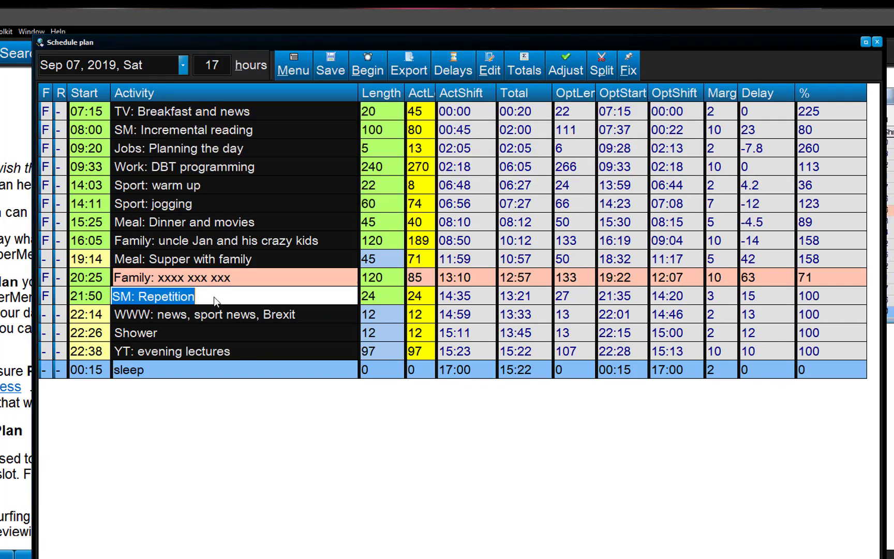
key("End")
type("s")
key("Tab")
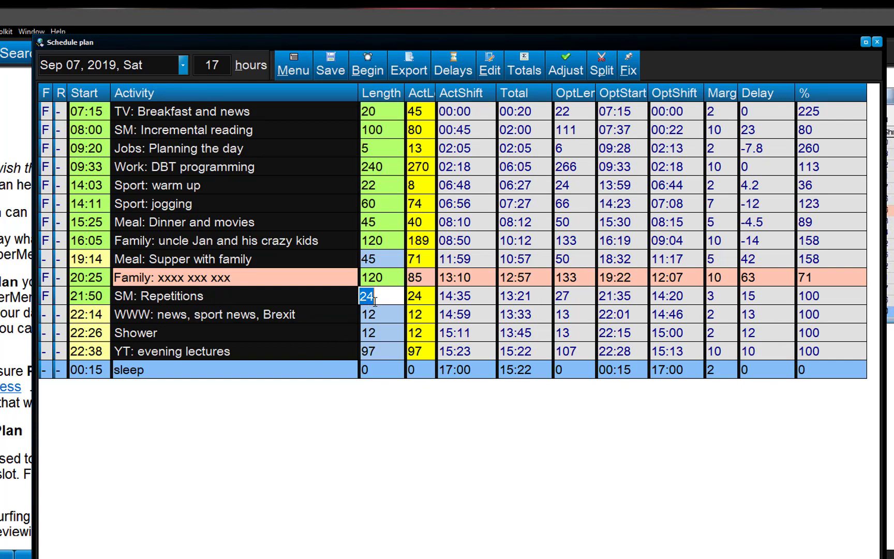
type("25")
key("Return")
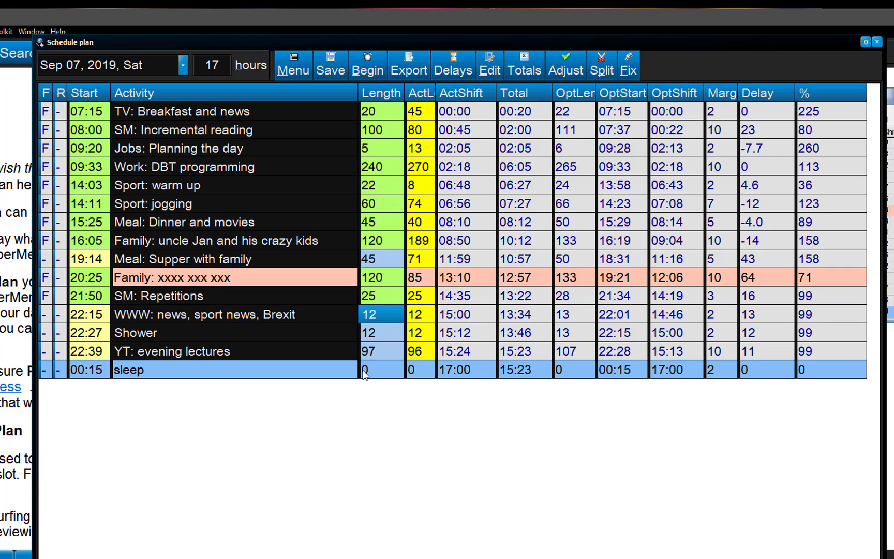
key("Left")
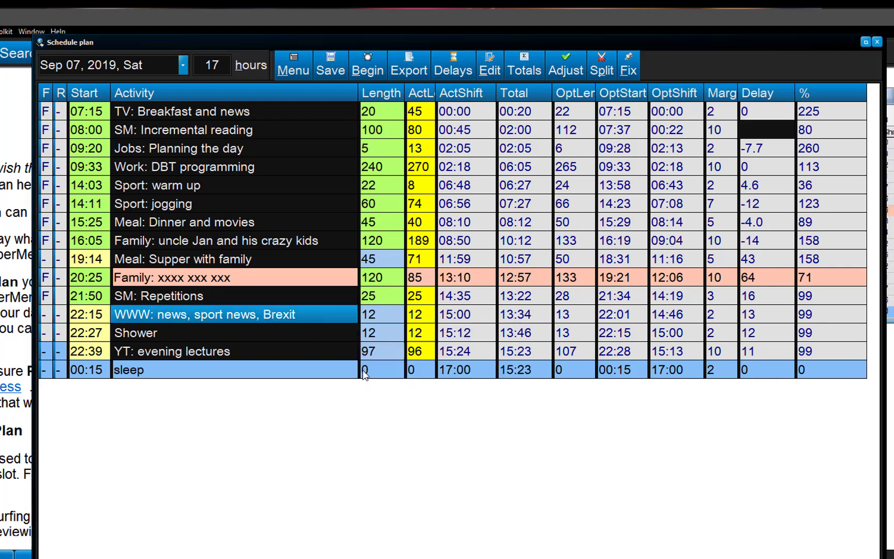
key("Delete")
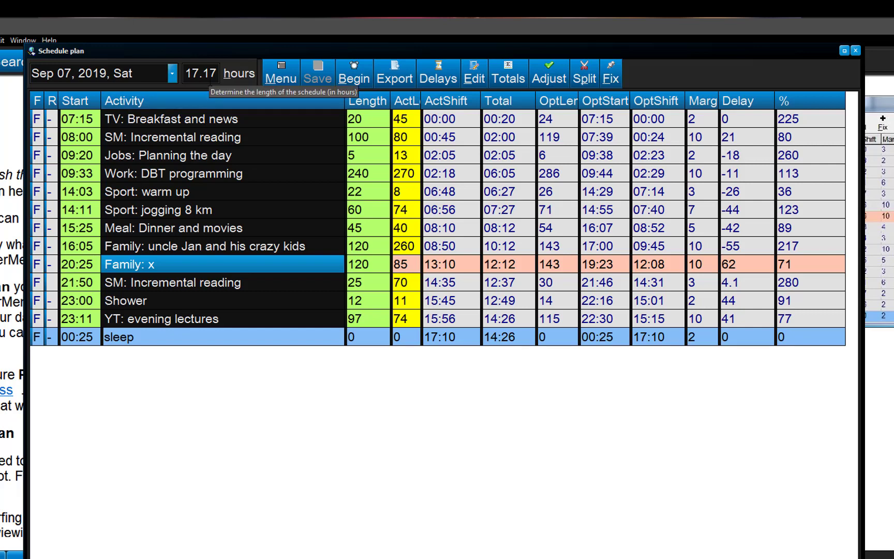
View the Sep 07 daily totals report, close it, then generate the delays report
left_click(509, 73)
left_click(484, 178)
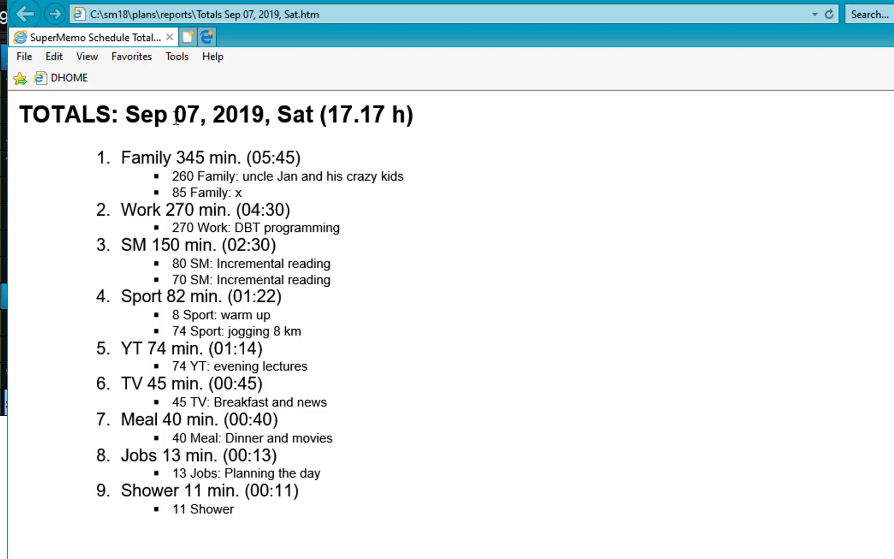
left_click(170, 37)
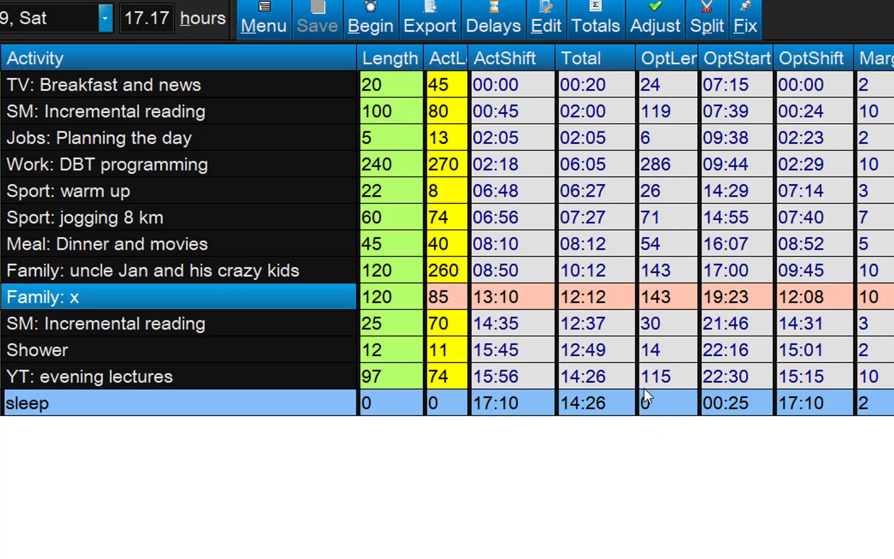
left_click(489, 31)
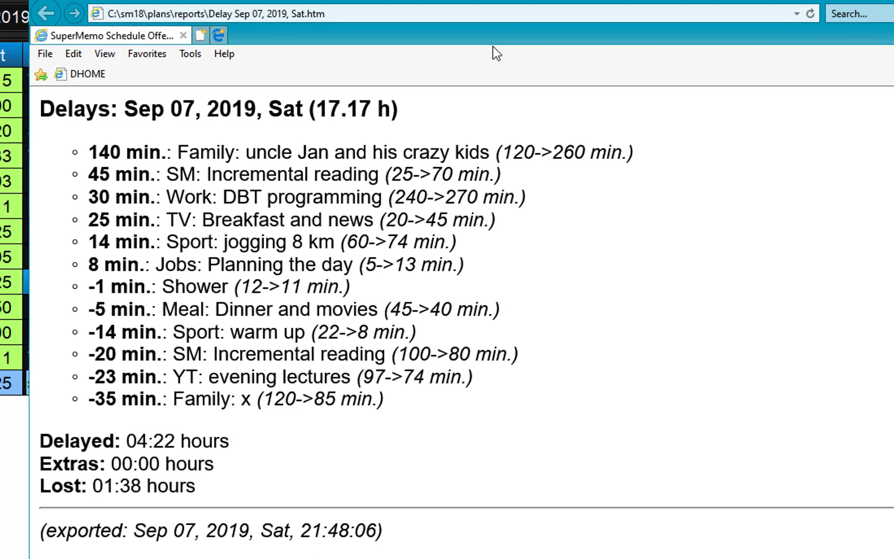
Close the delays report and load the My Perfect Life template plan
left_click(183, 35)
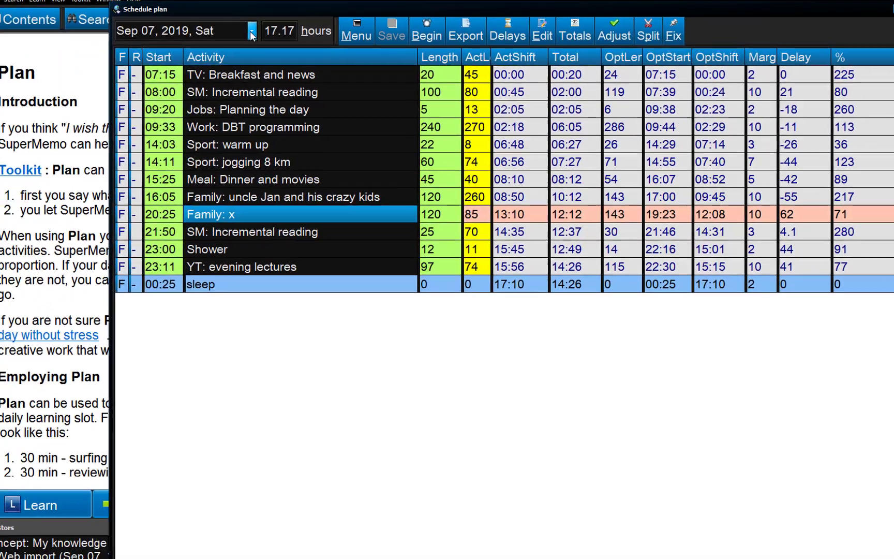
left_click(254, 31)
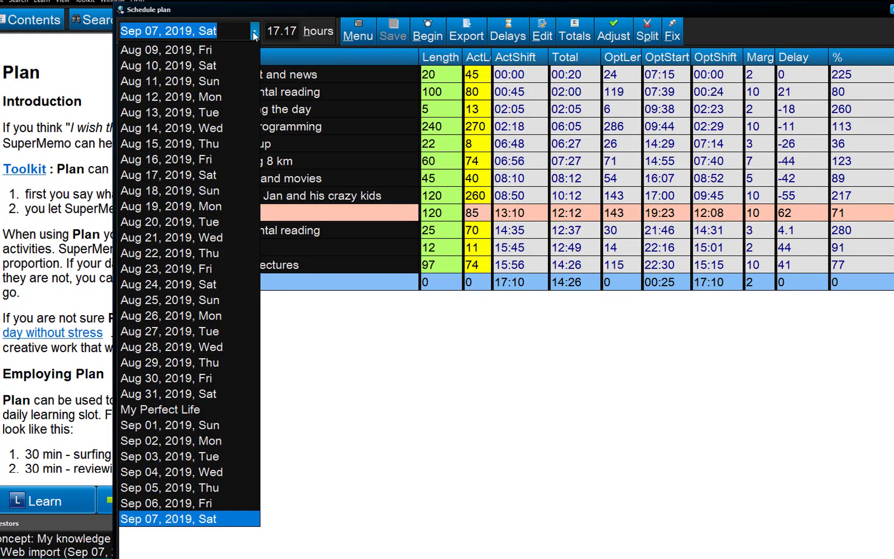
left_click(215, 409)
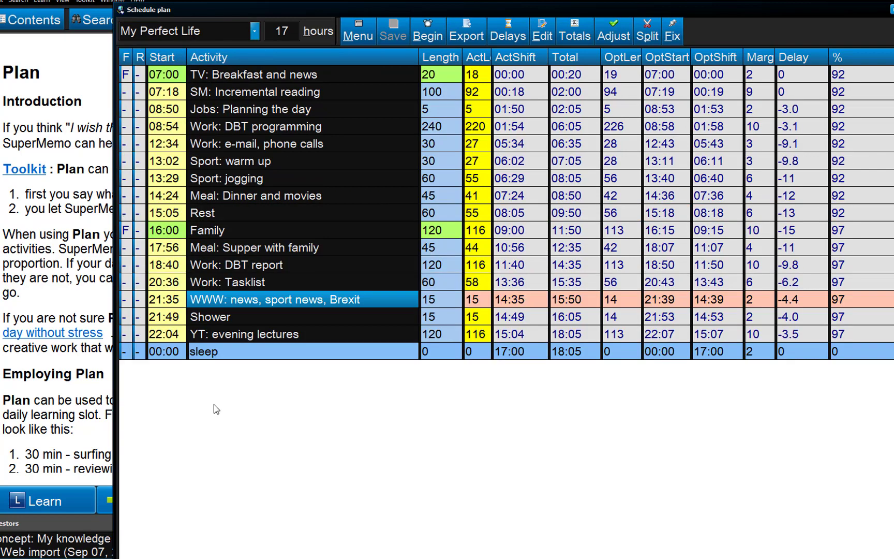
Compare the template with the delays report, highlighting the SM: Incremental reading delay
key("alt+Tab")
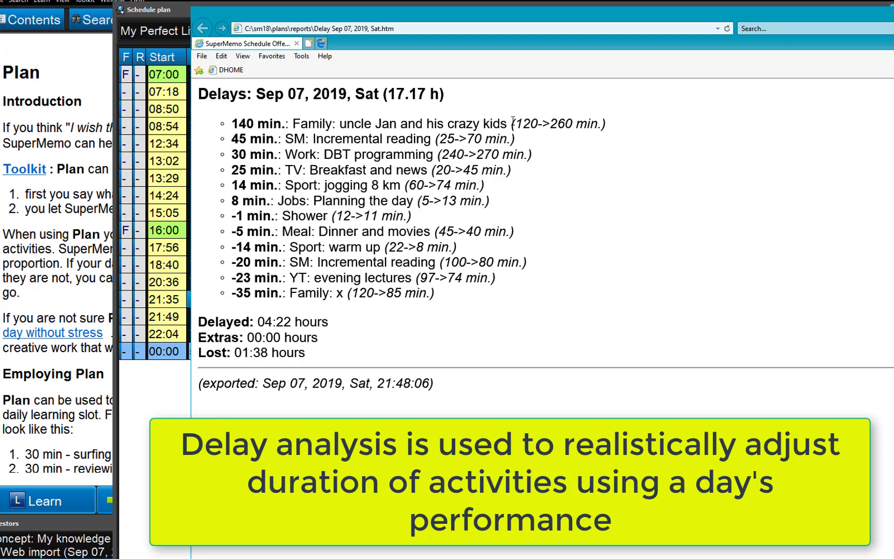
key("alt+Tab")
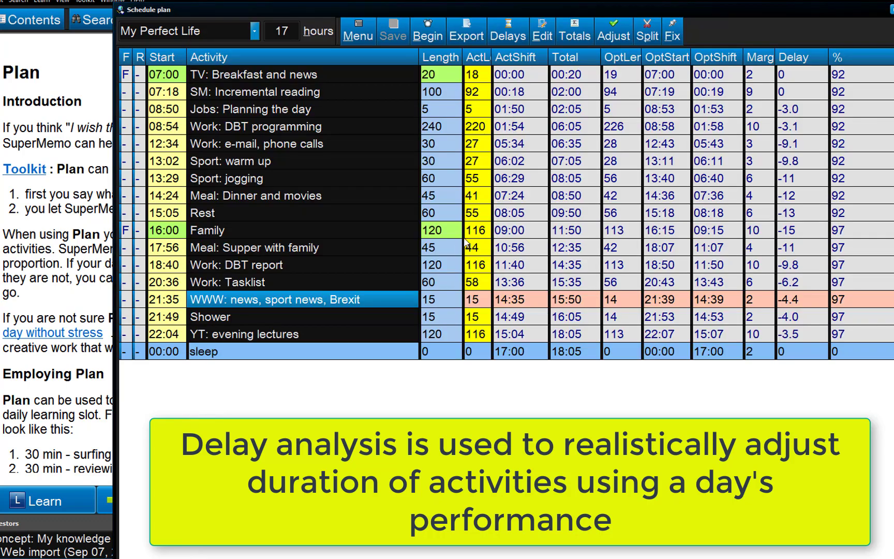
key("alt+Tab")
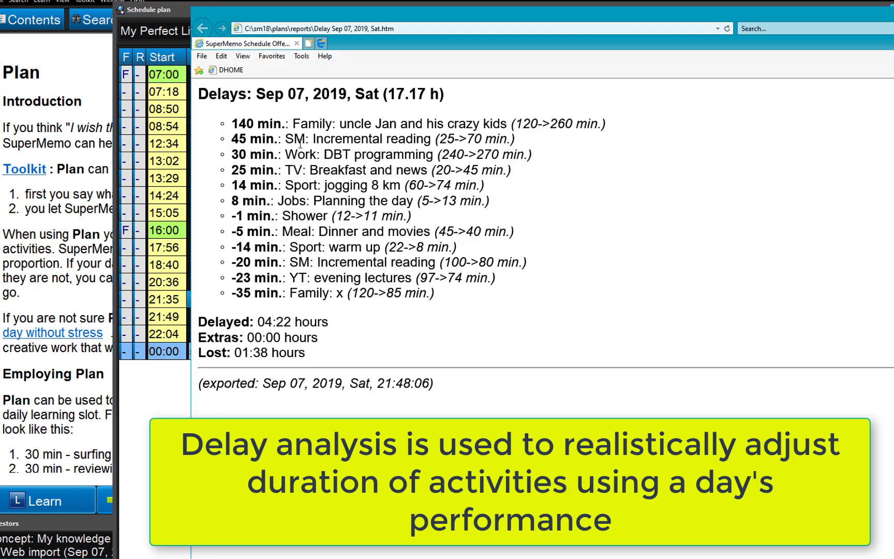
left_click_drag(297, 140, 341, 138)
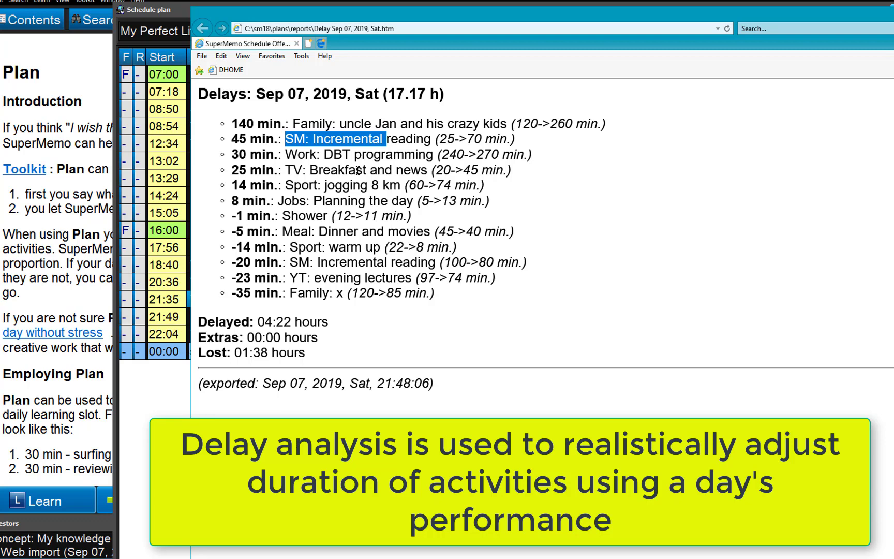
key("alt+F4")
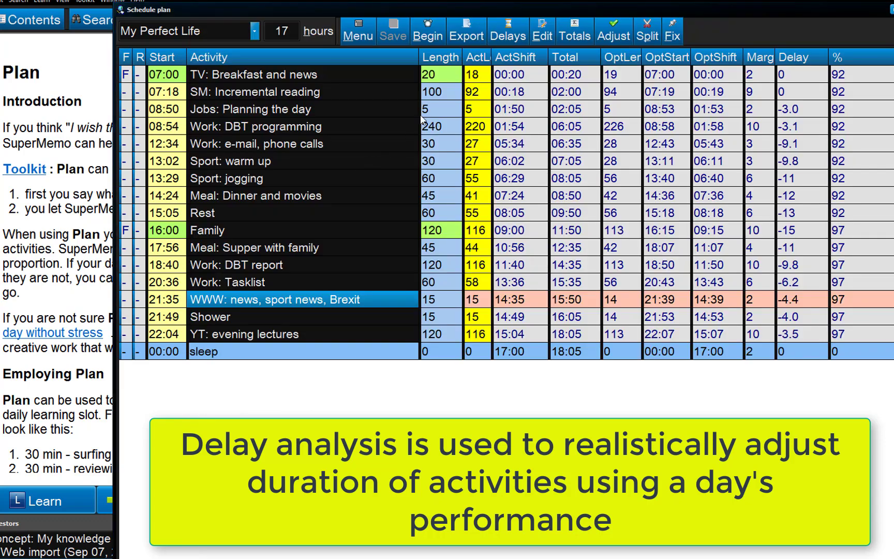
Set Breakfast and news to 25 minutes, checking the jogging and Planning the day delays
left_click(439, 78)
type("25")
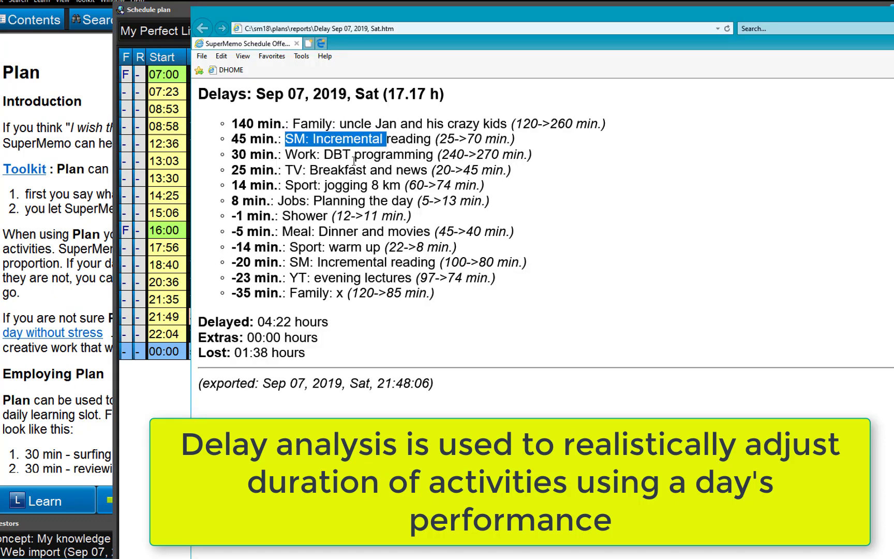
left_click_drag(350, 185, 360, 187)
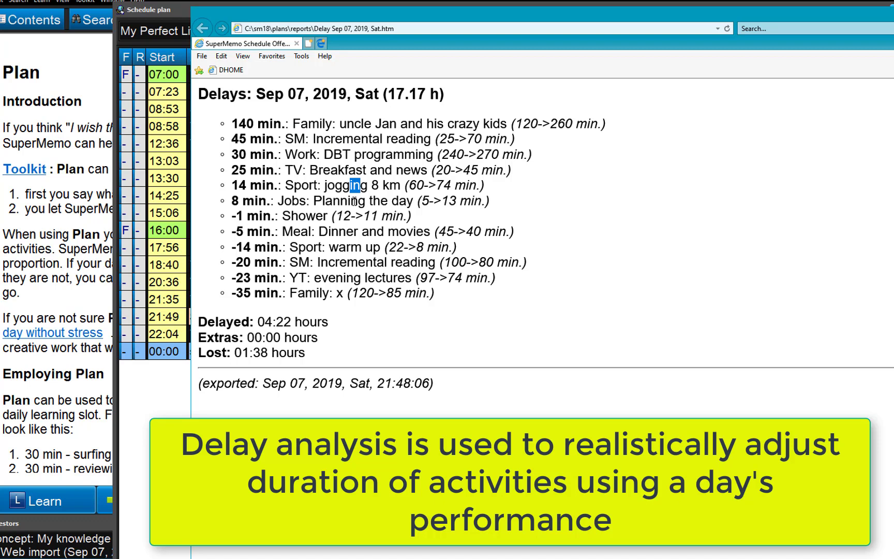
left_click_drag(354, 202, 372, 202)
key("alt+F4")
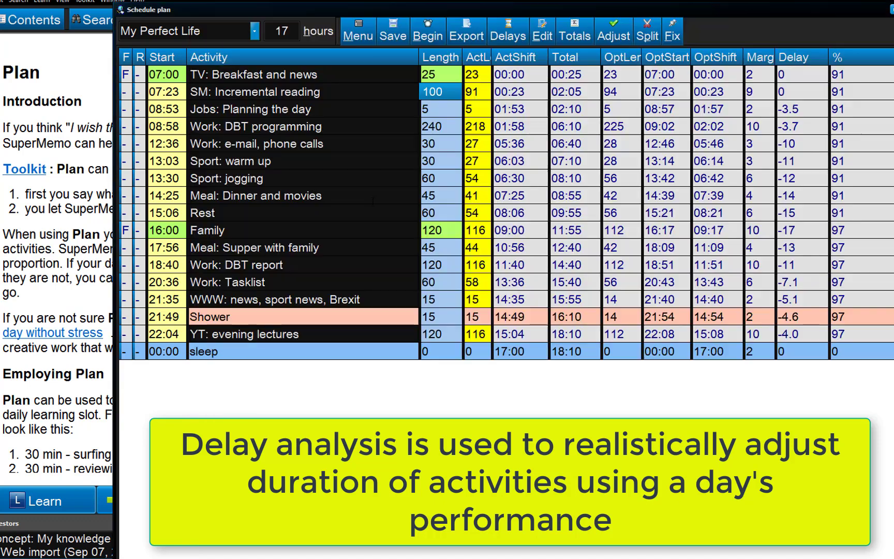
Set Planning the day to 10 minutes and readjust the whole template schedule
left_click(446, 110)
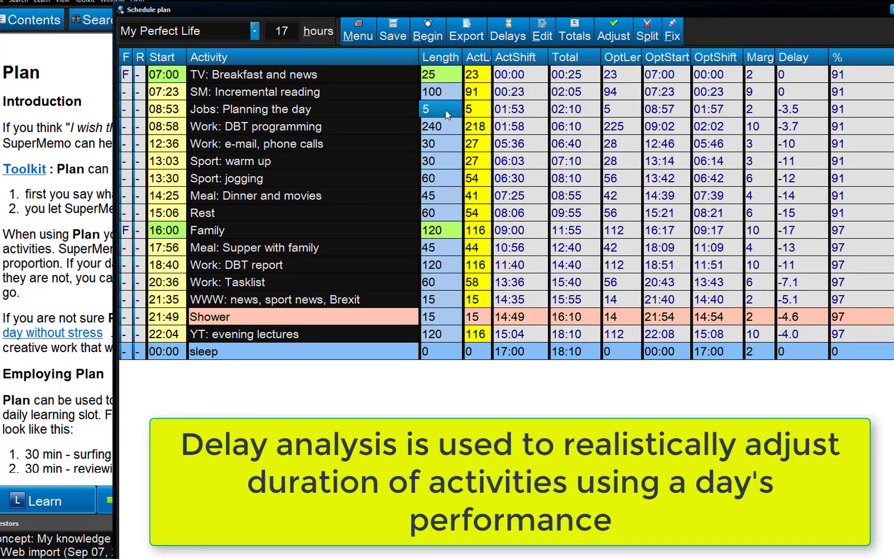
type("10")
key("Return")
key("alt+Tab")
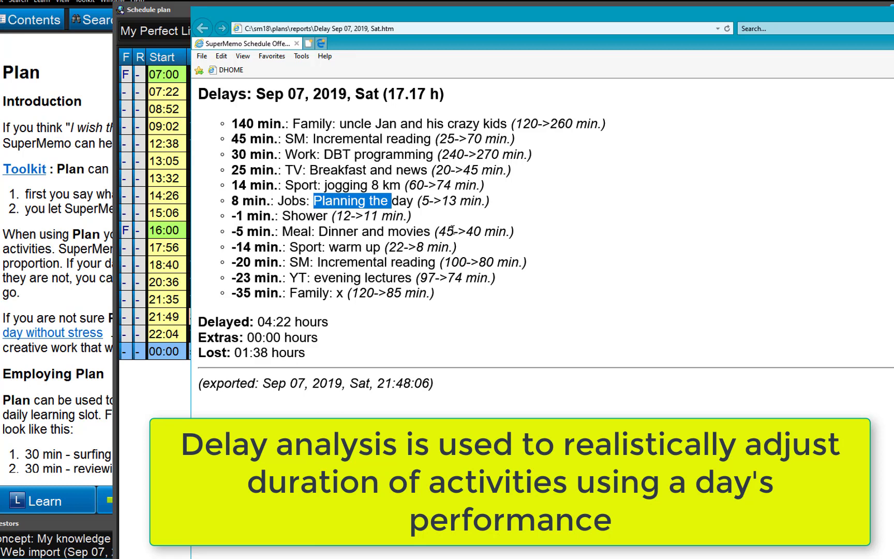
key("alt+Tab")
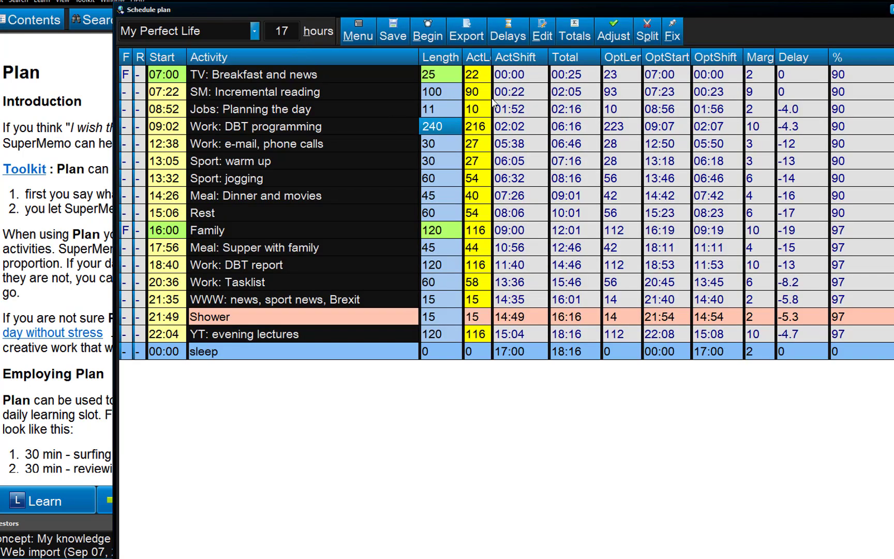
left_click(613, 30)
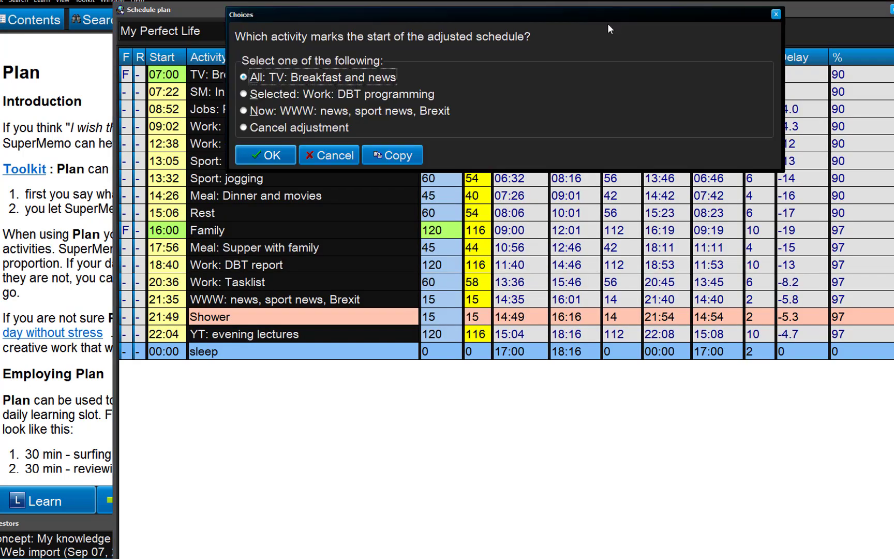
left_click(280, 155)
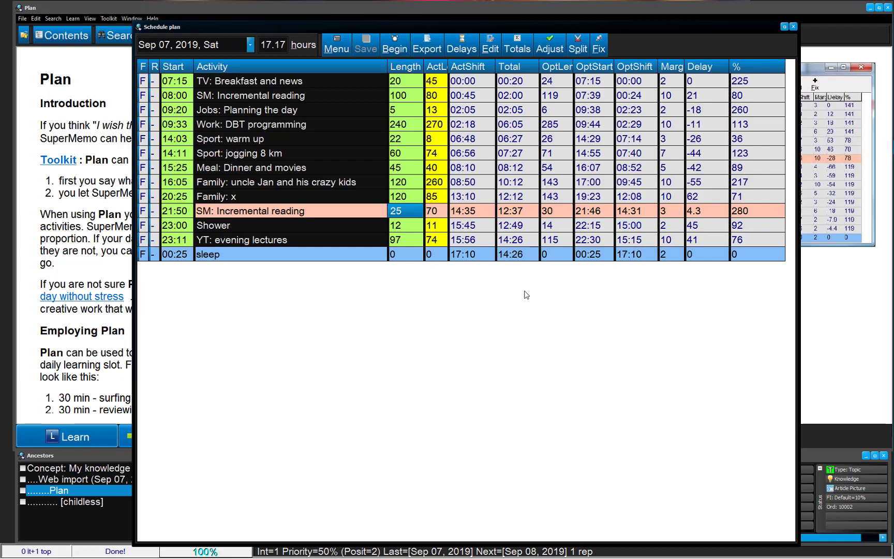
Run Totals with only Annual statistics update checked, disabling daily totals and monthly update
left_click(515, 46)
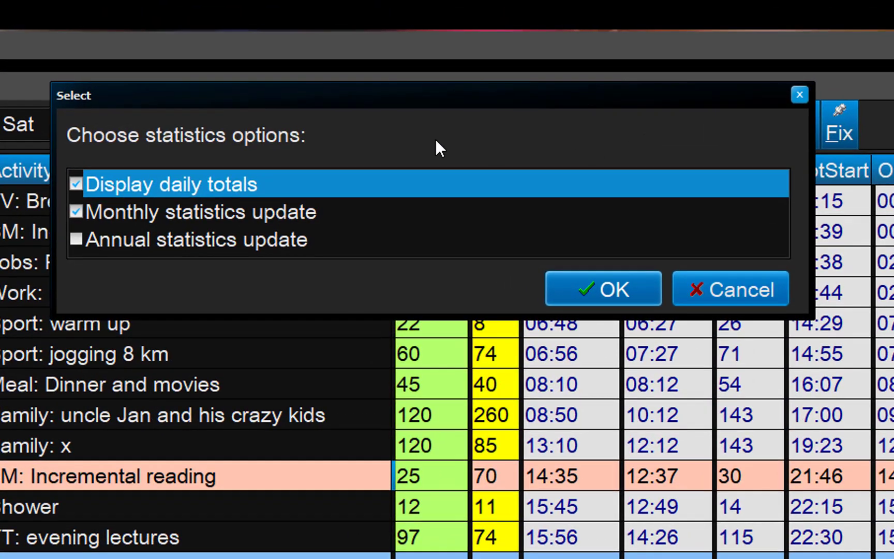
left_click(76, 184)
left_click(76, 211)
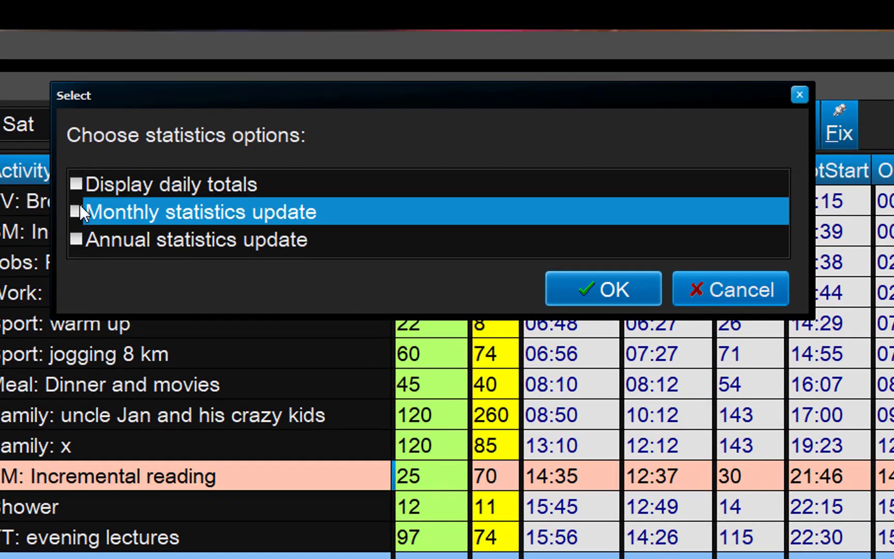
left_click(76, 239)
left_click(599, 294)
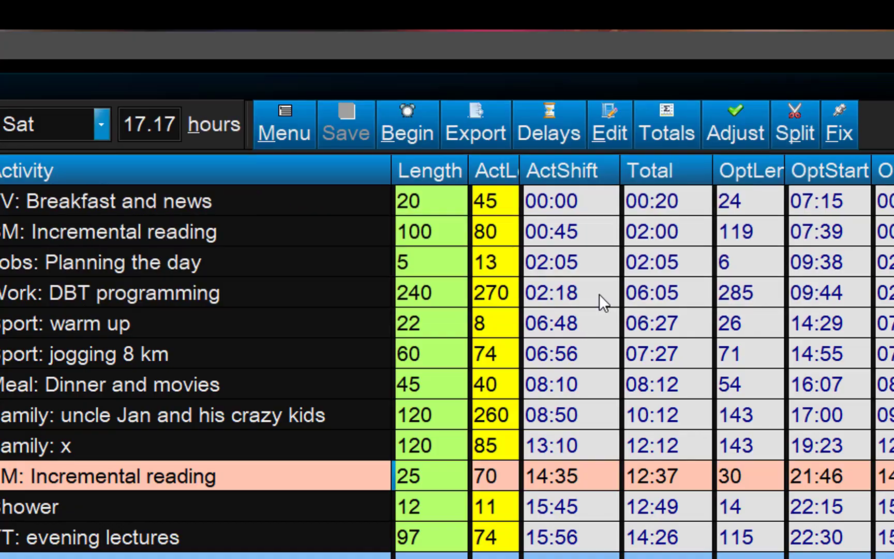